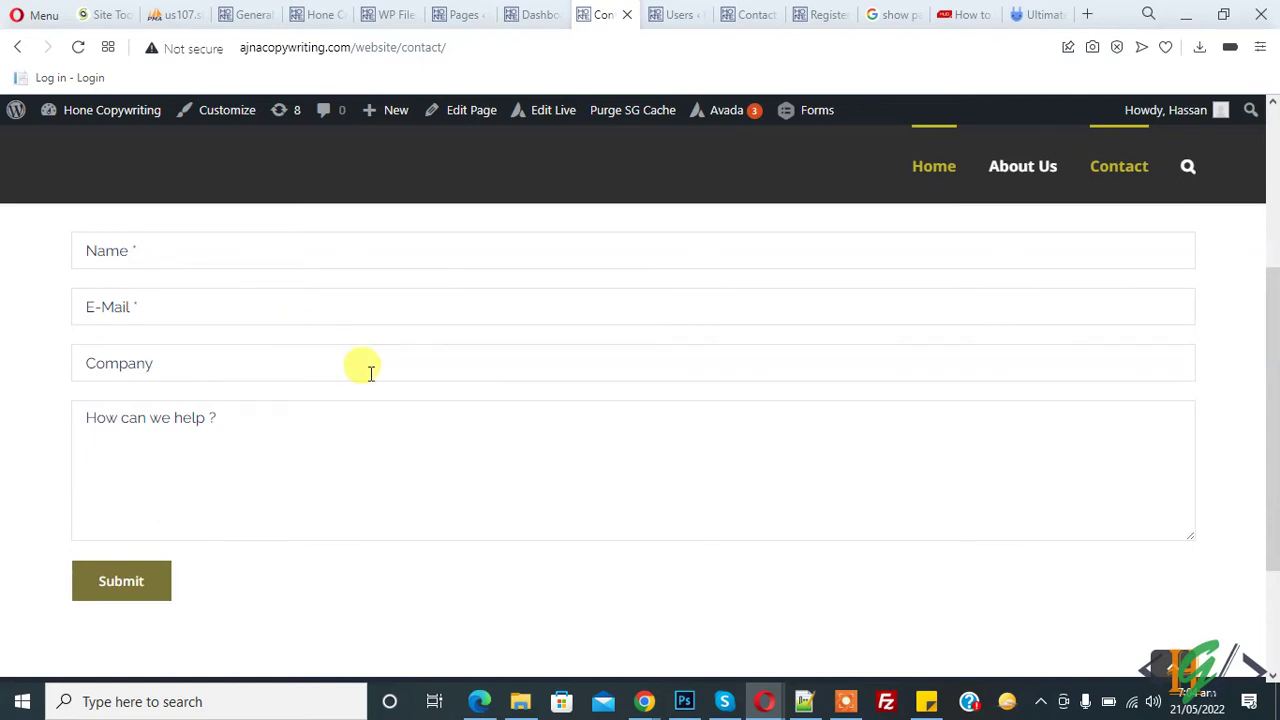
Find 'Frontend Registration – Contact Form 7' under Plugins > Add New, then install and activate it
click(535, 10)
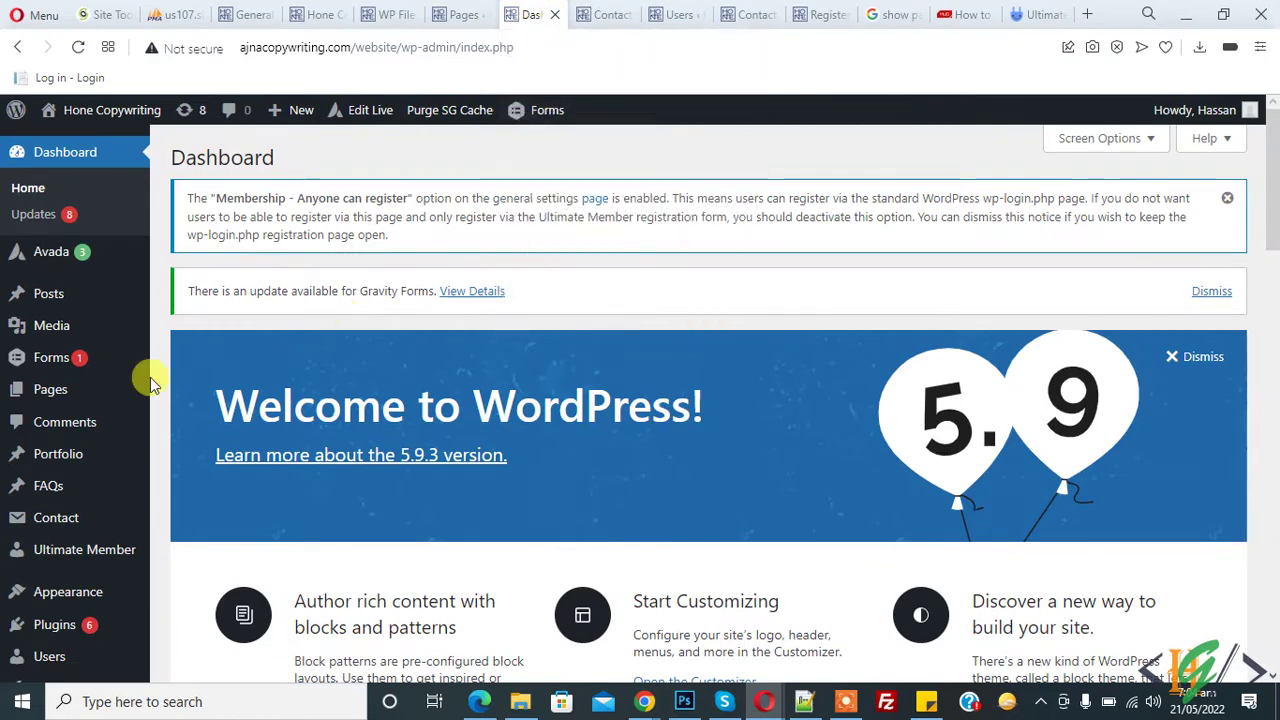
scroll(149, 377, down, 3)
mouse_move(54, 624)
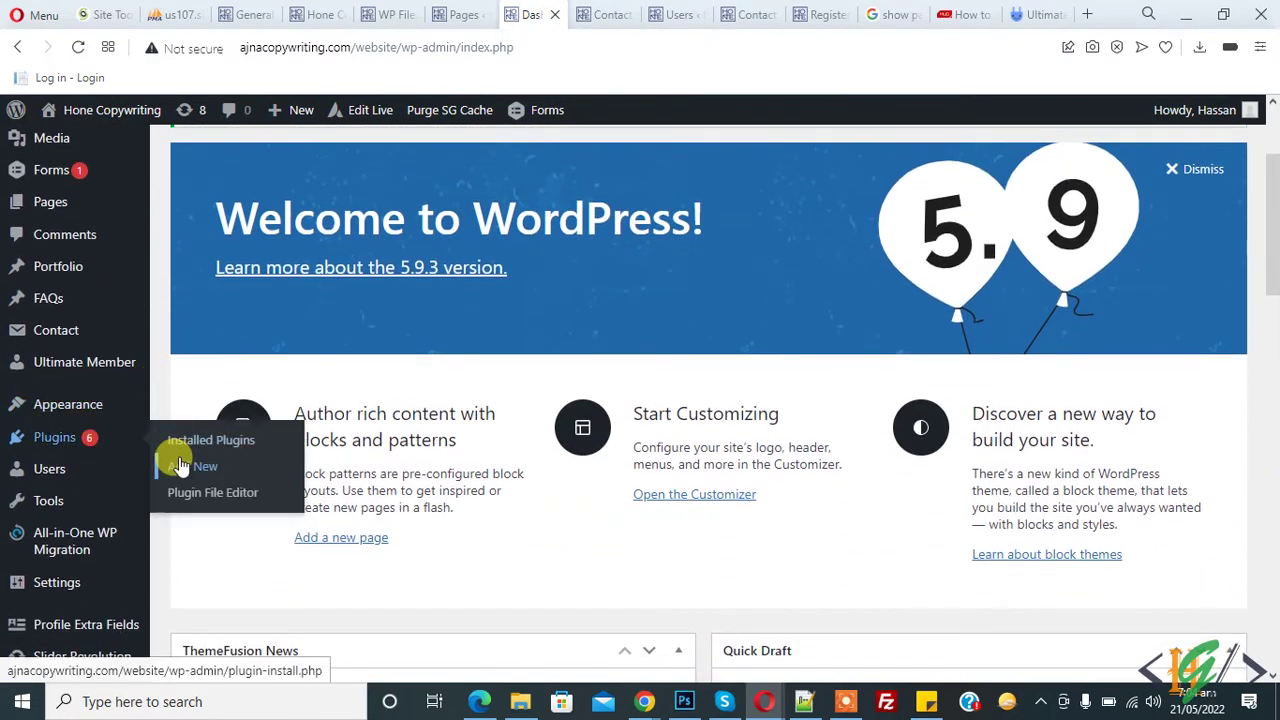
click(180, 465)
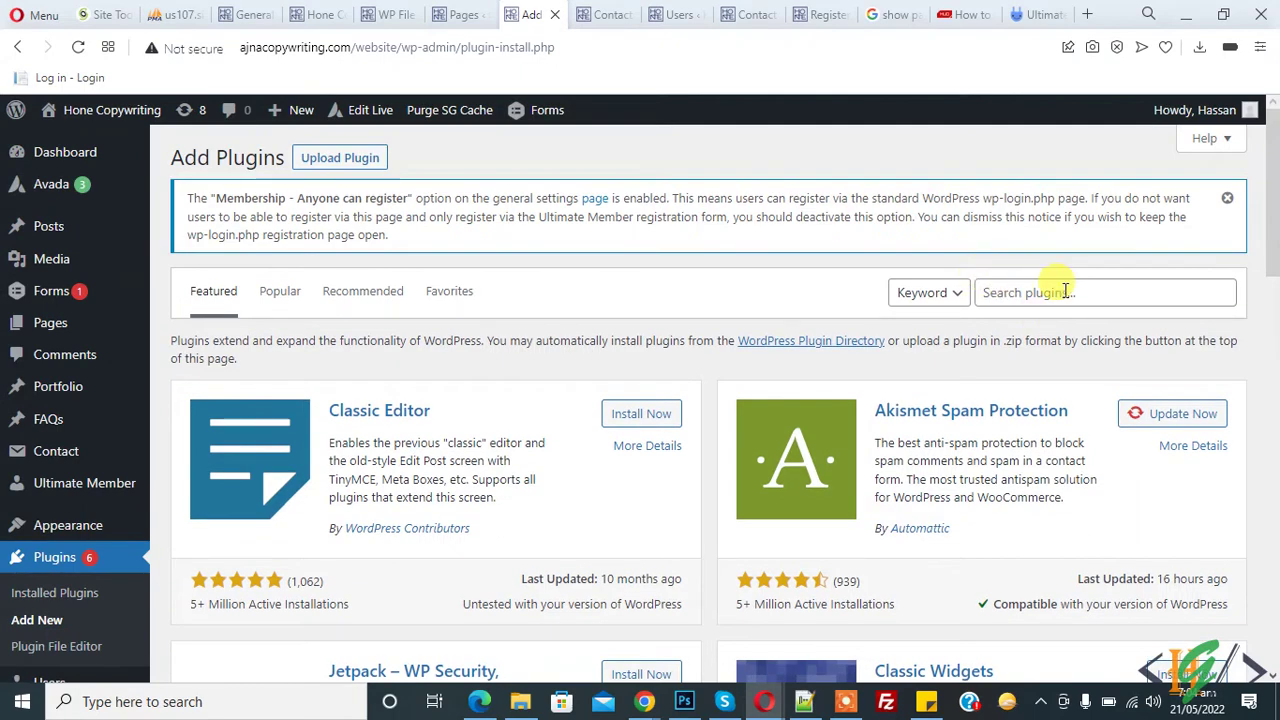
click(1065, 290)
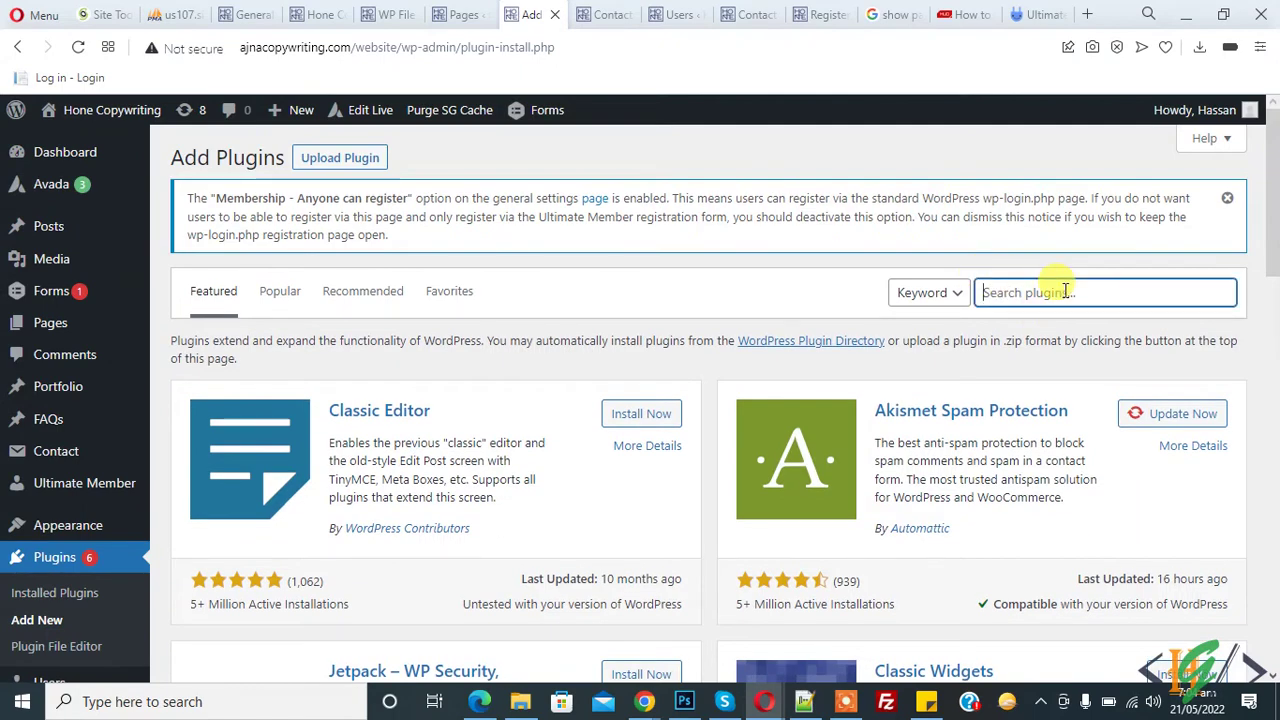
text(Frontend Registration - Contact Form 7)
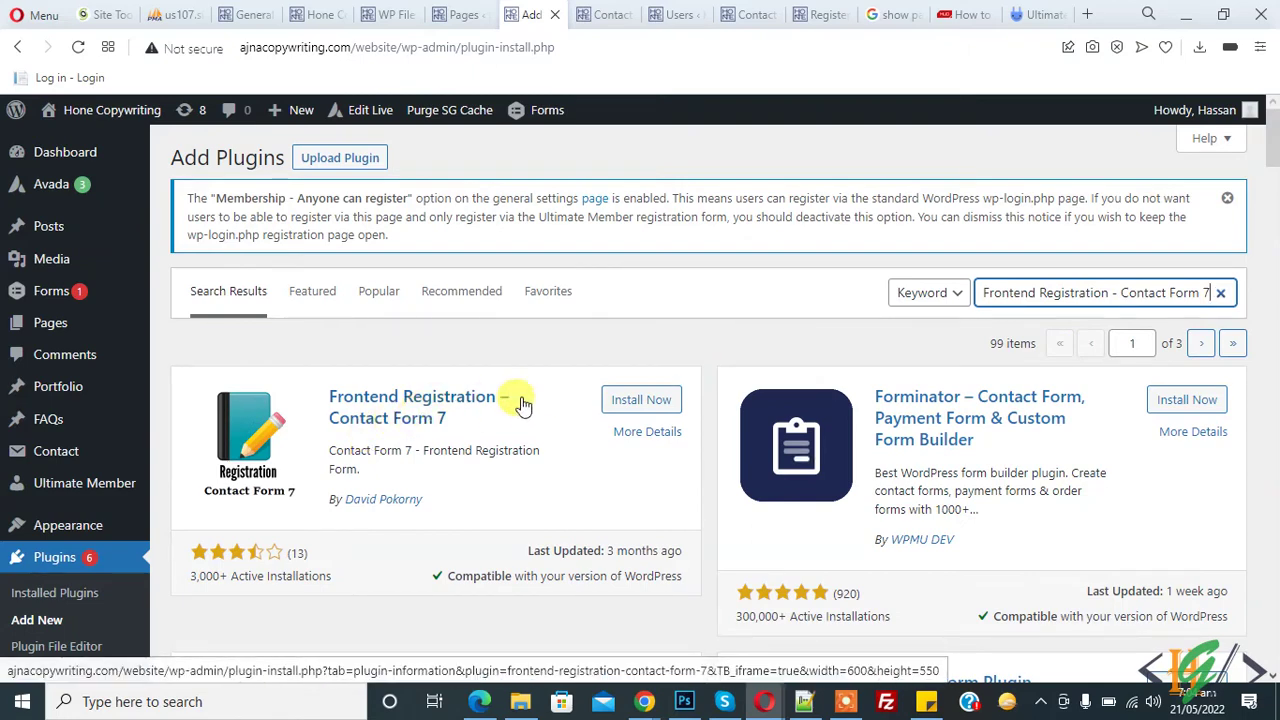
click(623, 401)
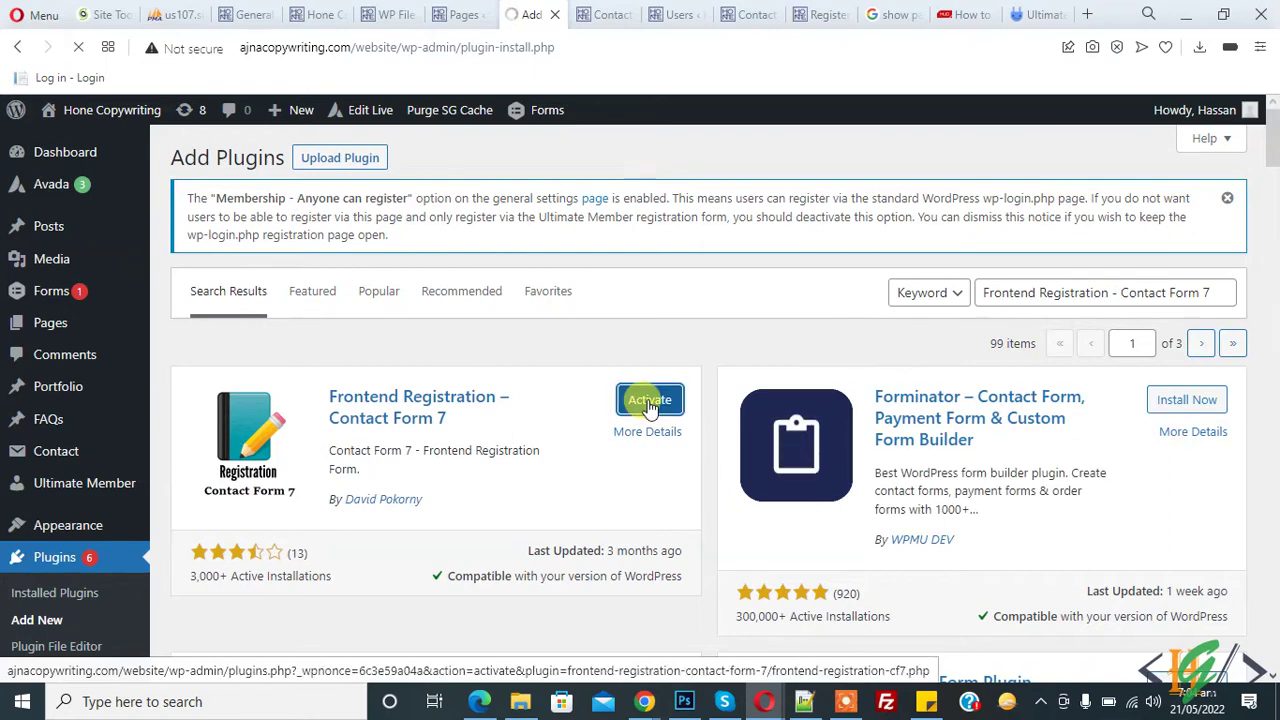
click(646, 405)
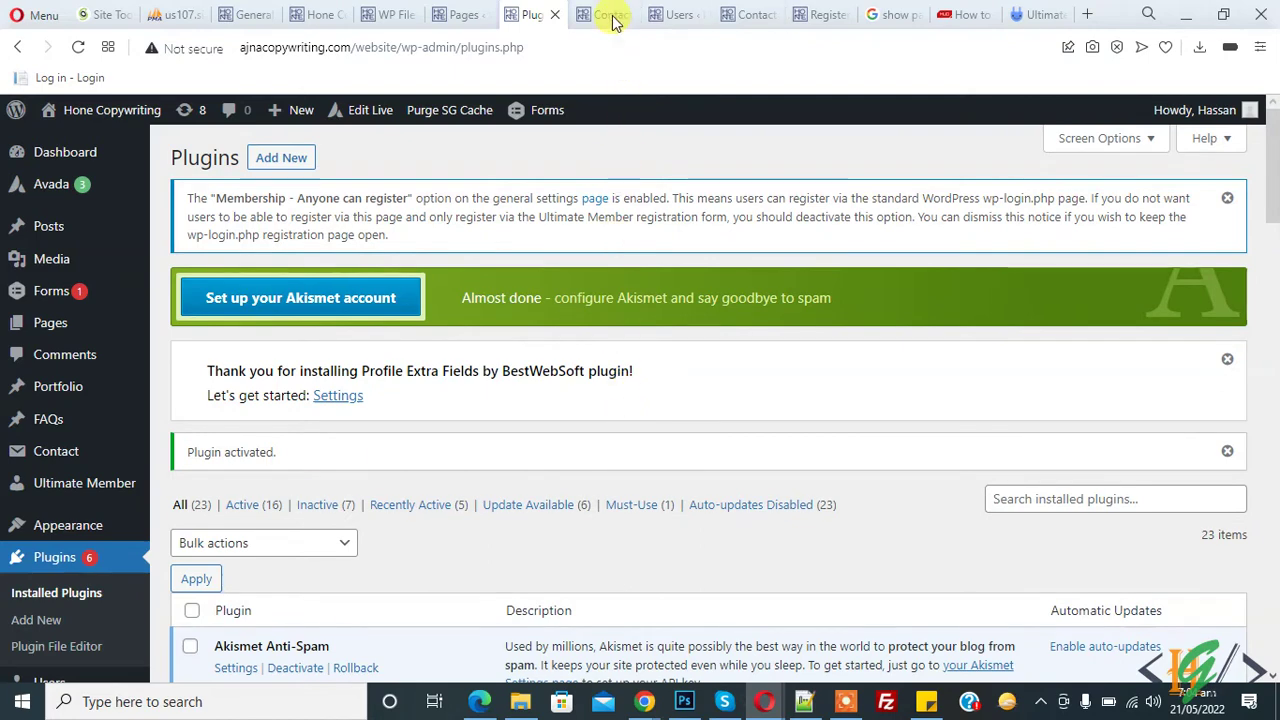
Compare the live contact page with the Contact Forms list, then open Contact form 1 for editing
click(612, 16)
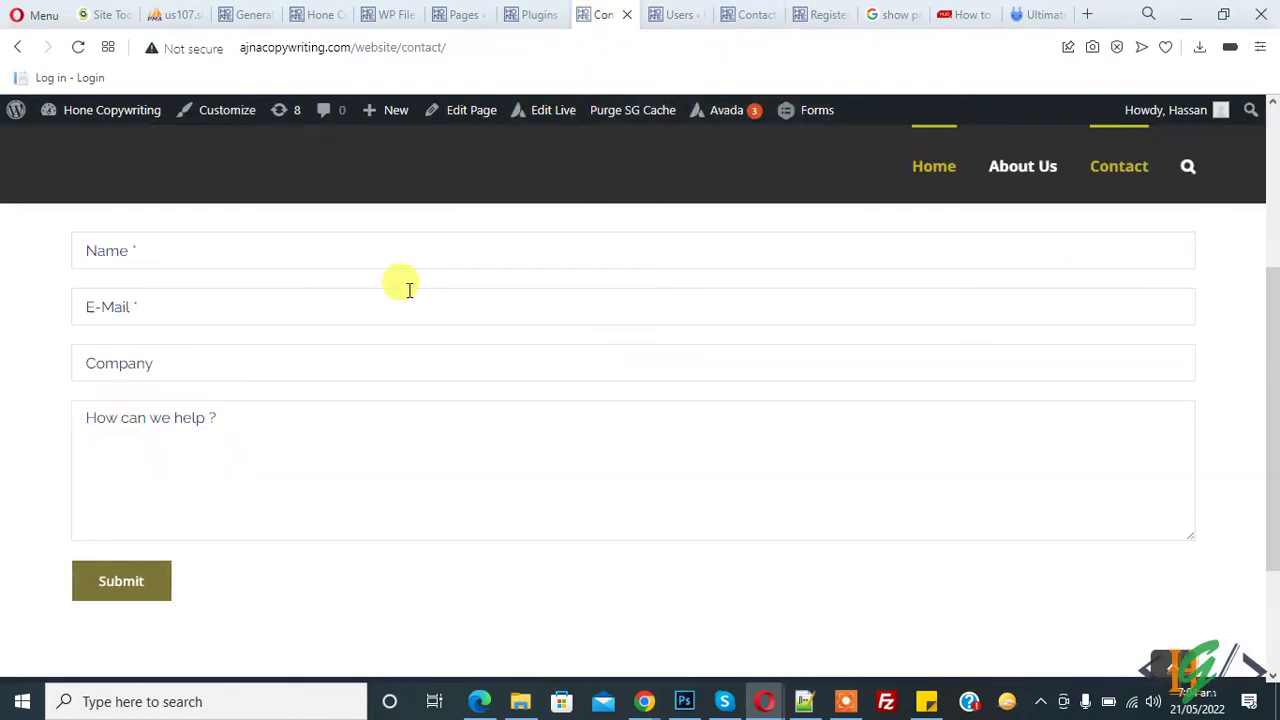
click(530, 14)
mouse_move(56, 451)
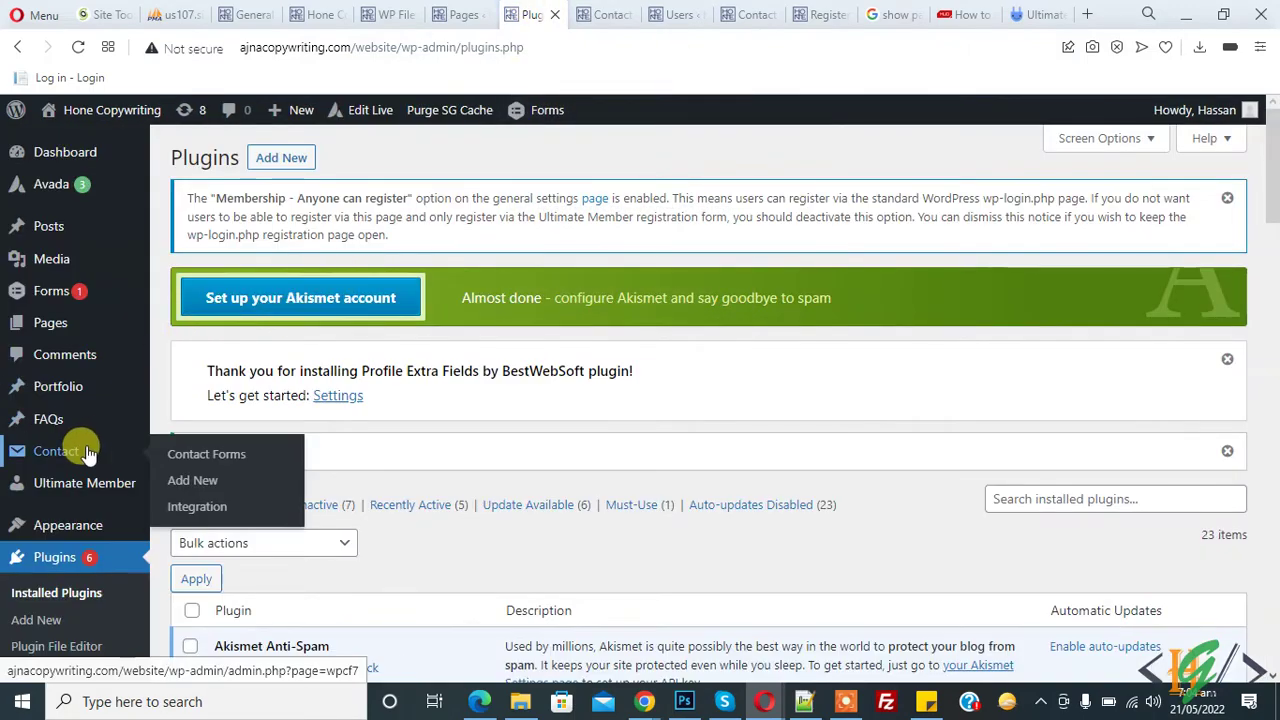
click(83, 456)
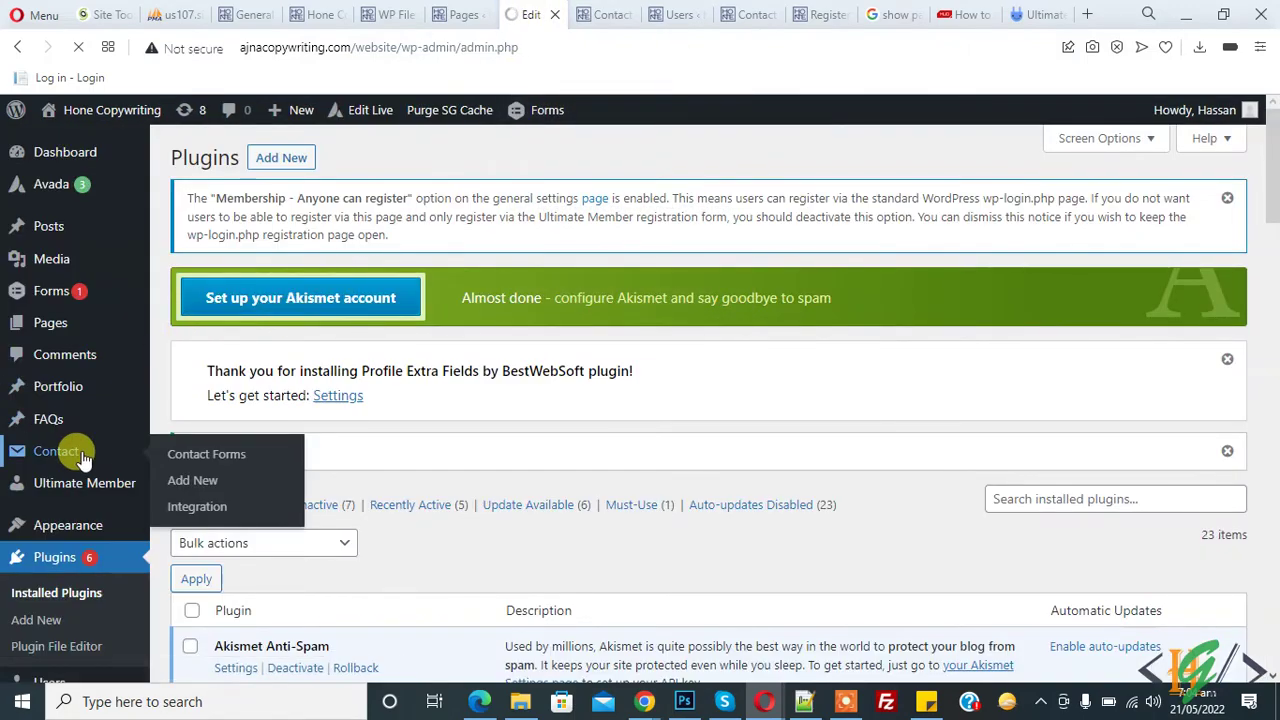
scroll(479, 288, down, 2)
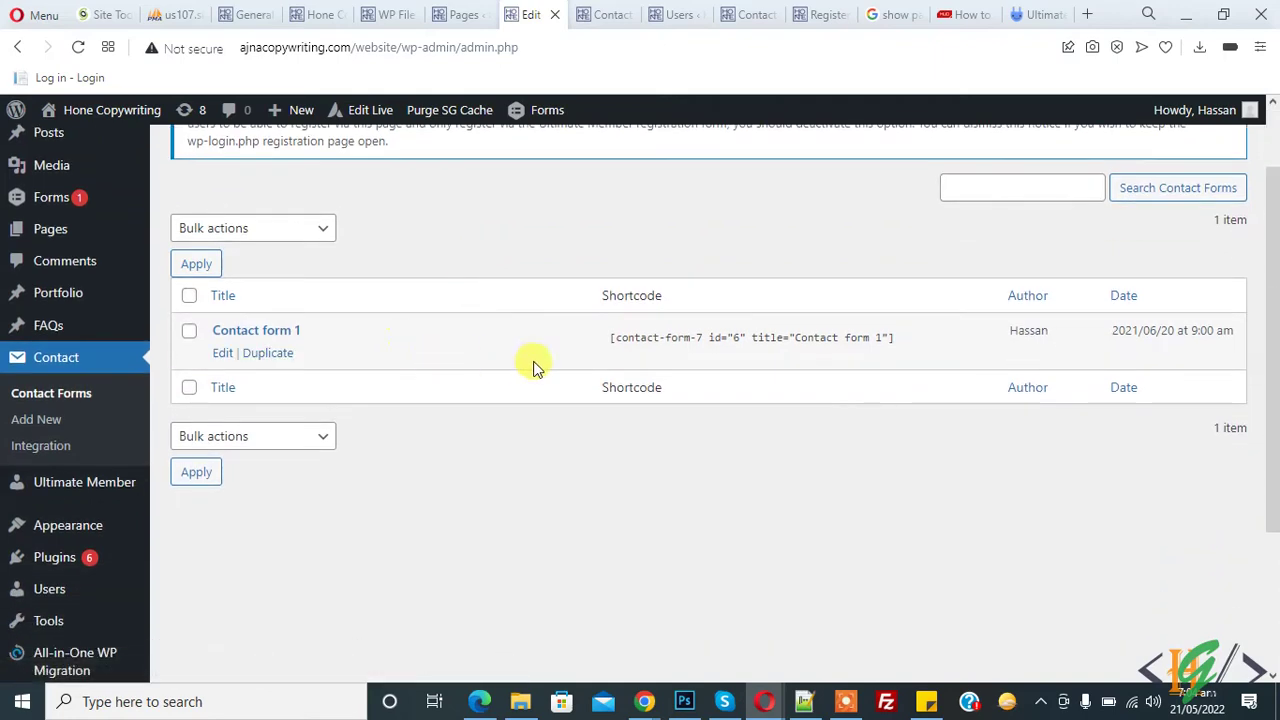
click(590, 14)
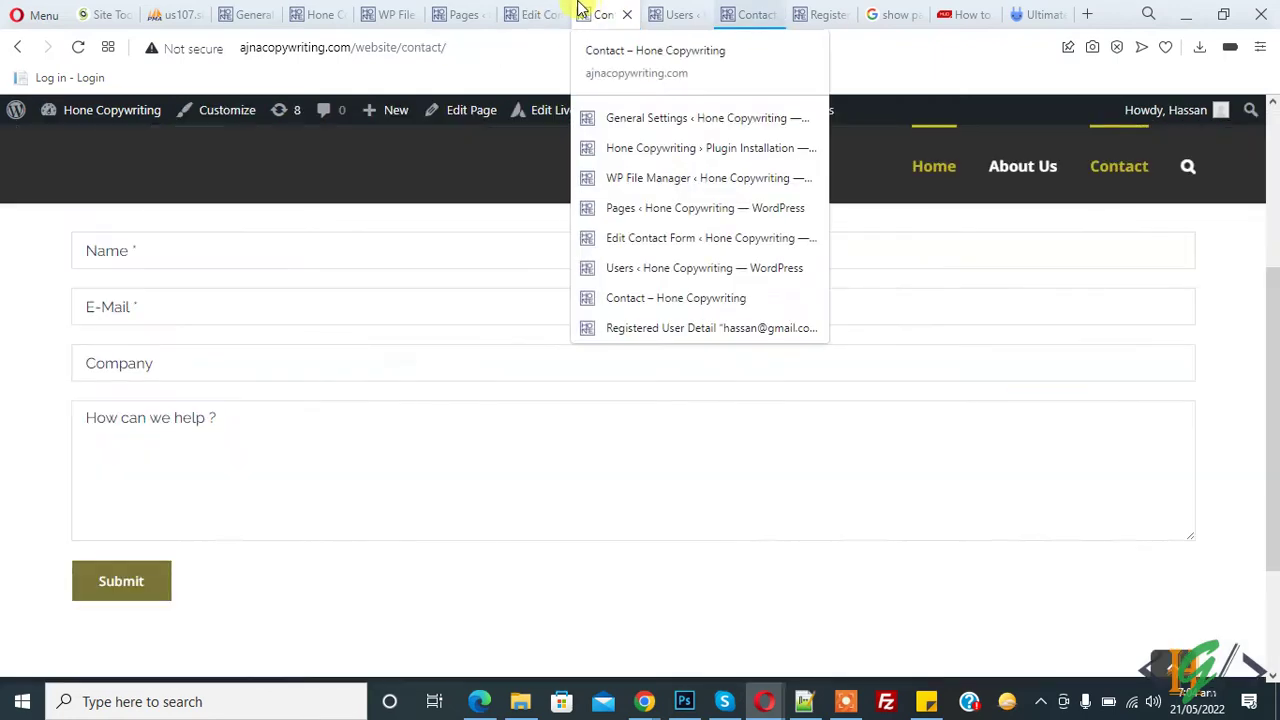
click(525, 14)
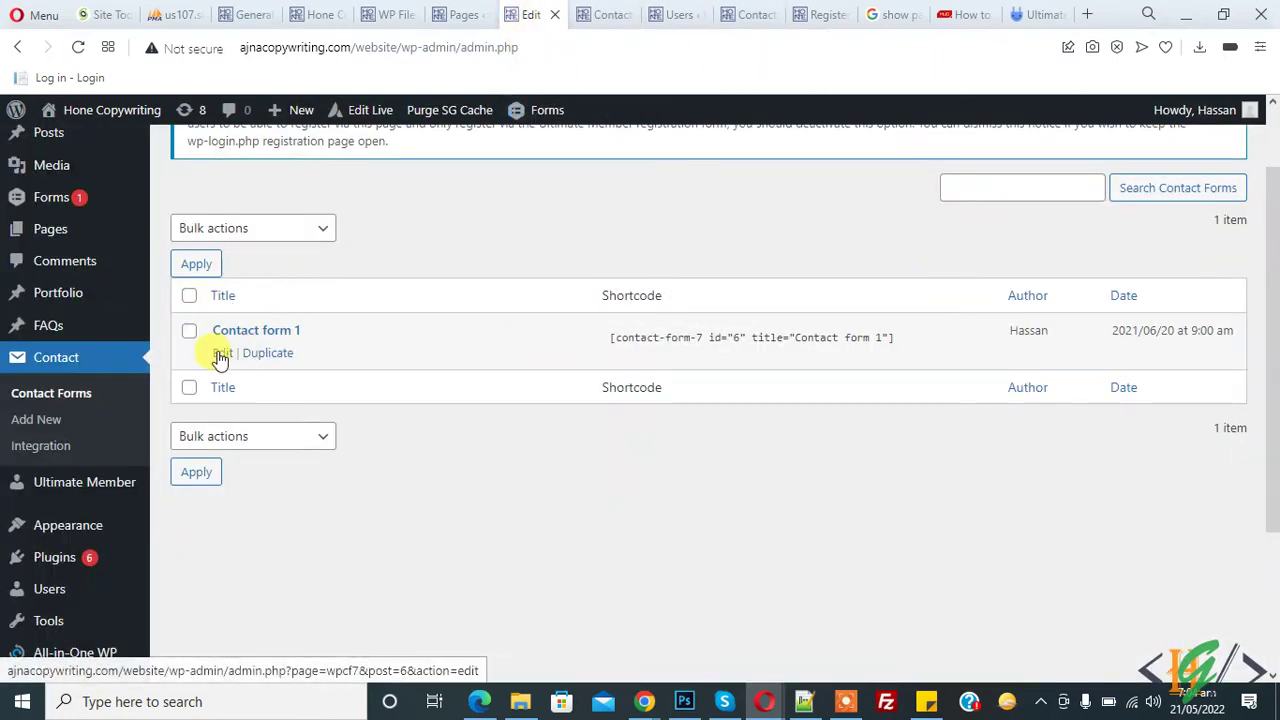
click(265, 354)
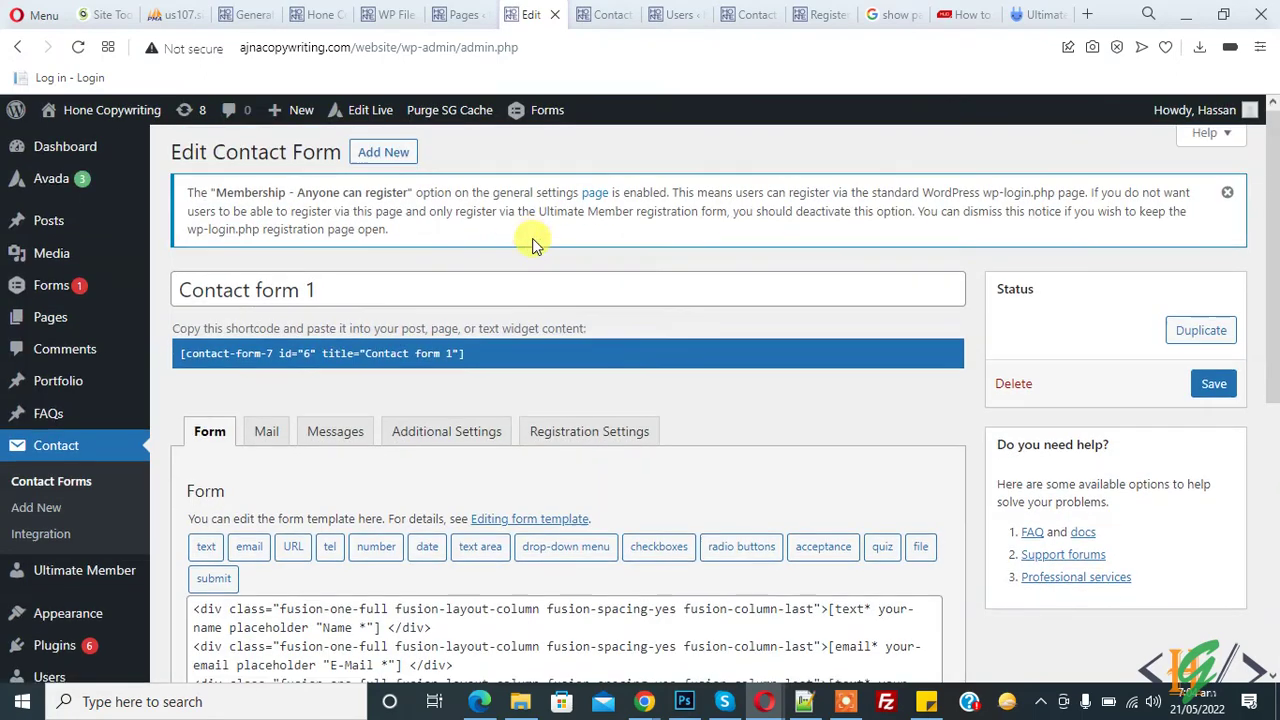
scroll(532, 245, down, 2)
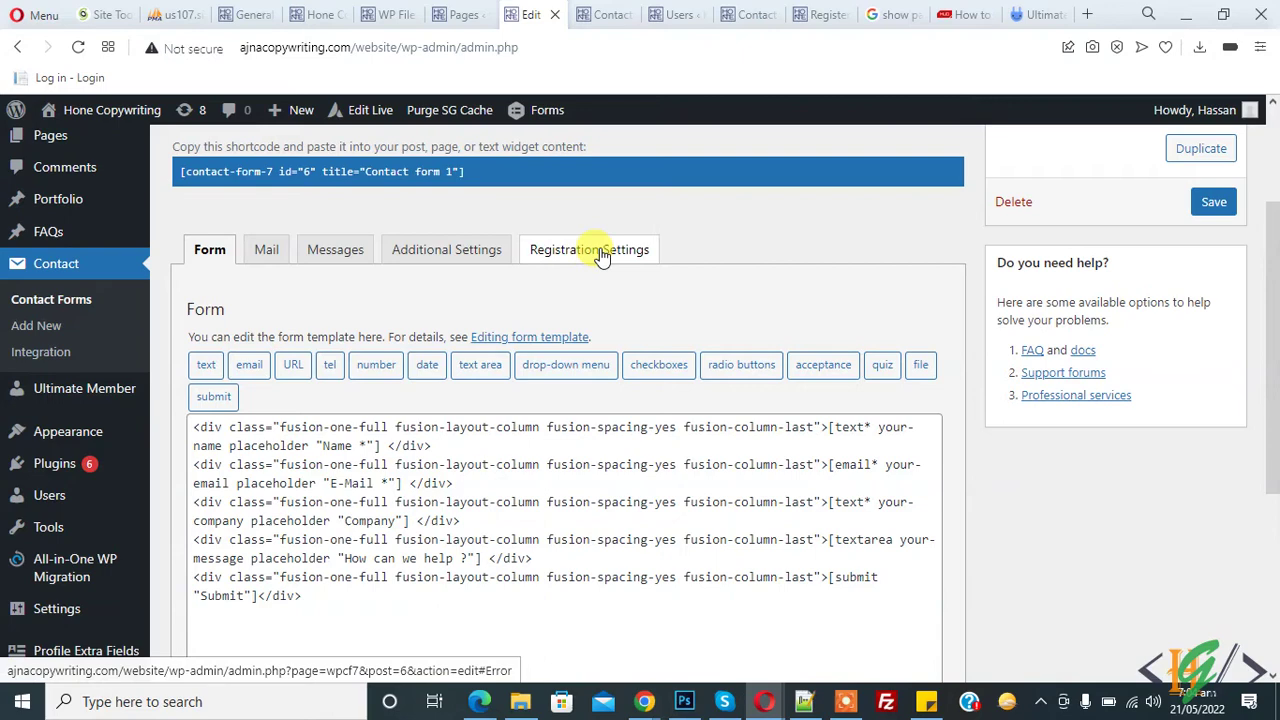
scroll(605, 265, down, 1)
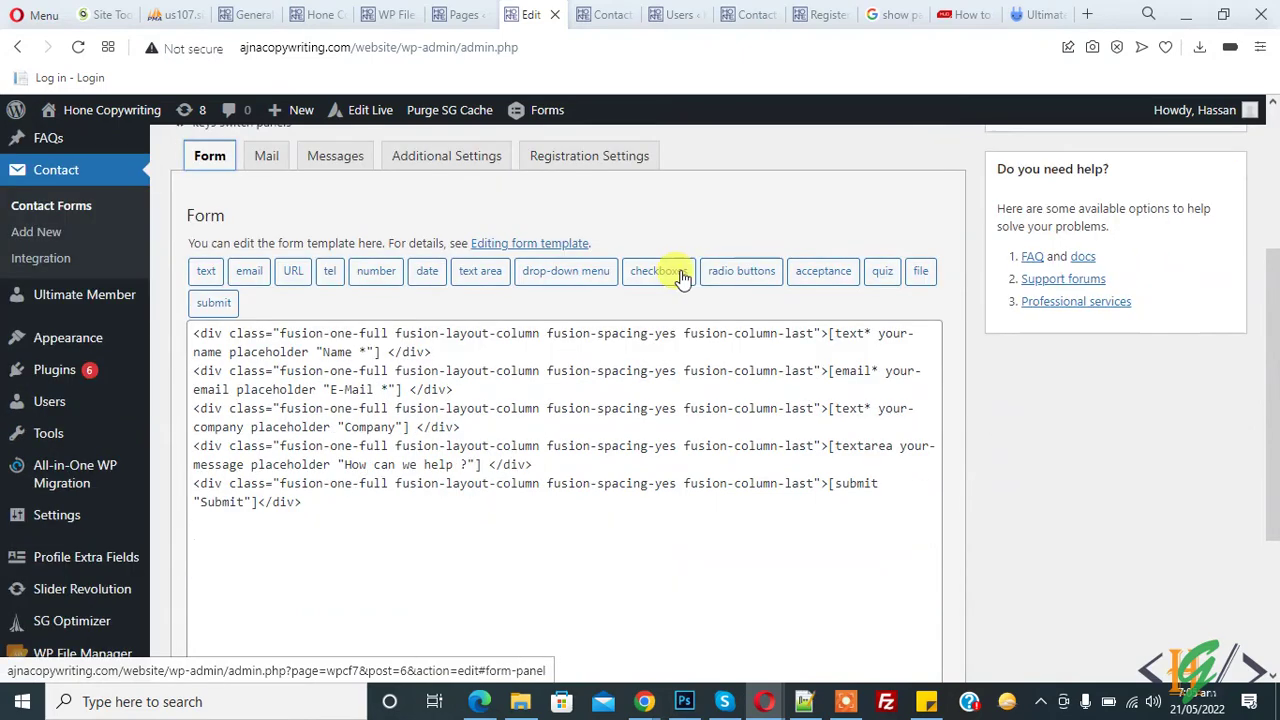
In Registration Settings, enable registration, skip Contact Form 7 mails, auto login, and email the login URL
click(593, 158)
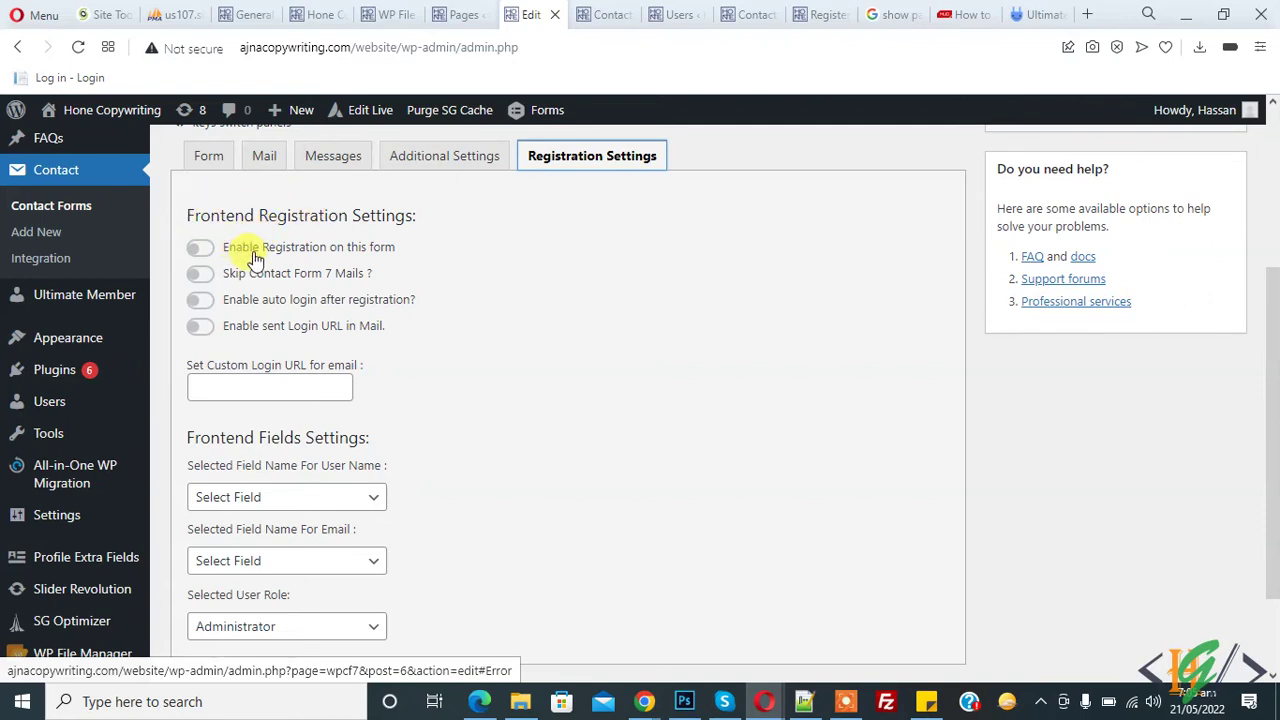
click(205, 257)
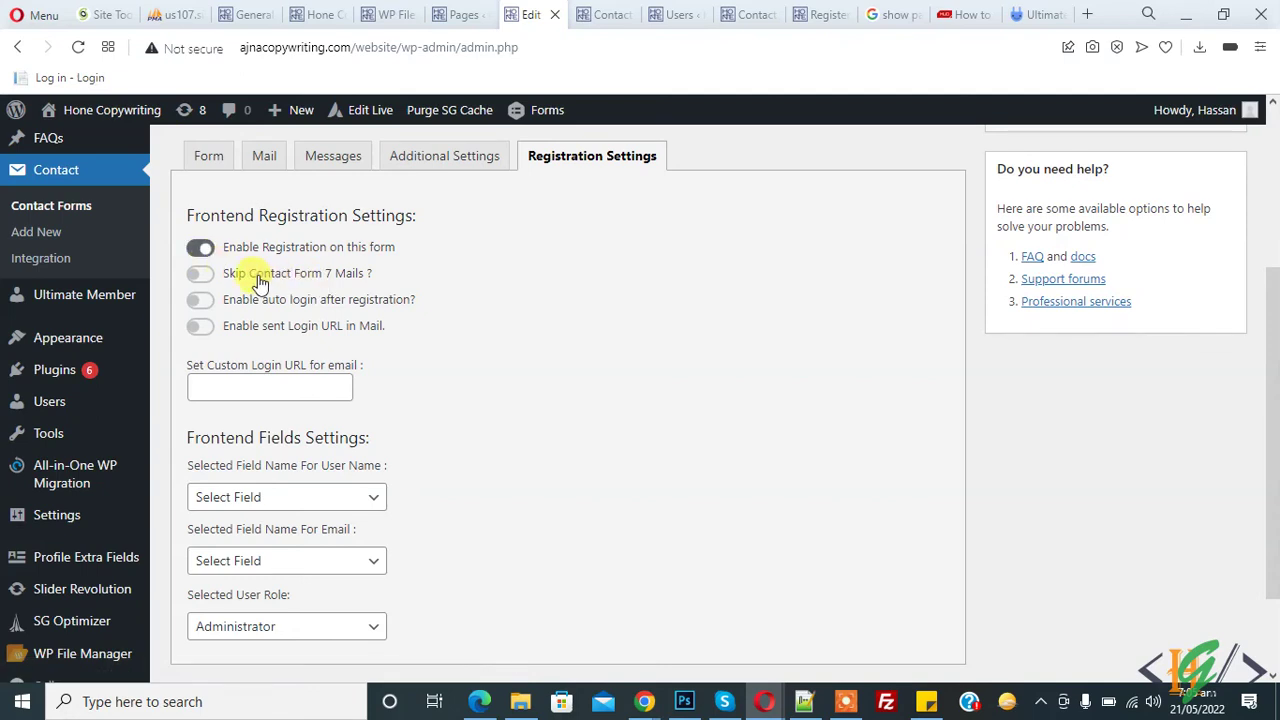
click(201, 276)
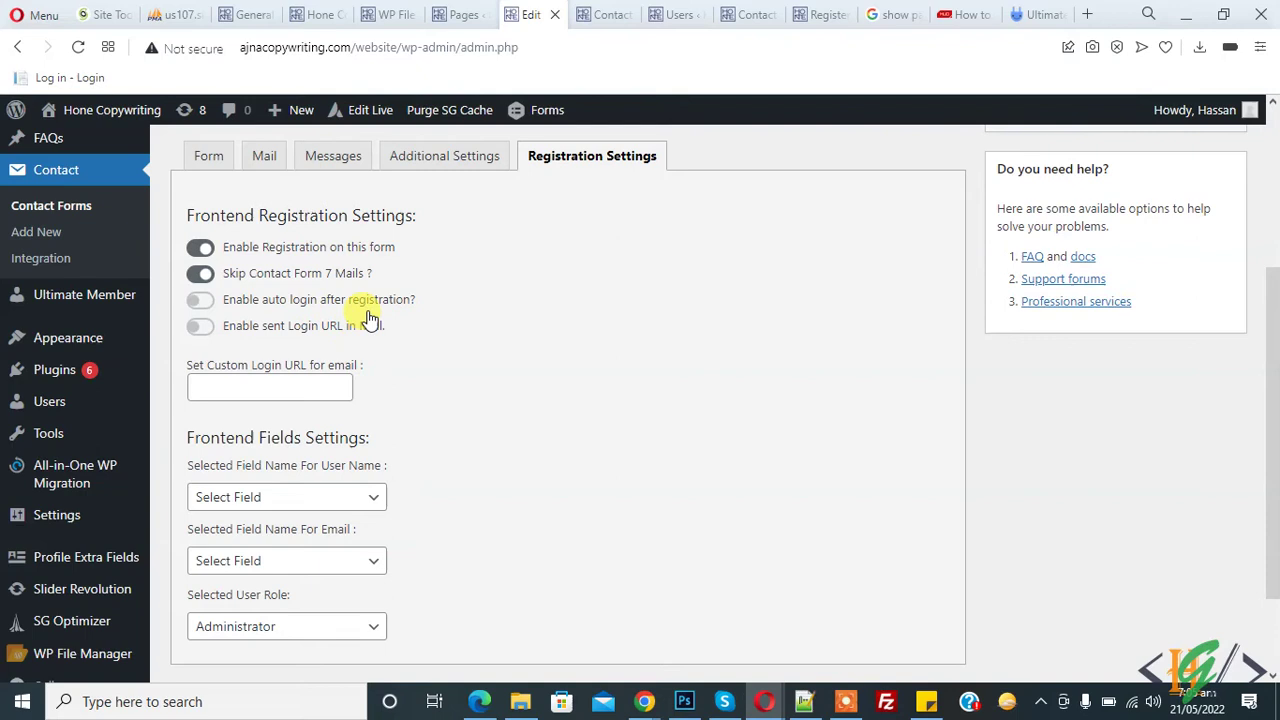
click(201, 305)
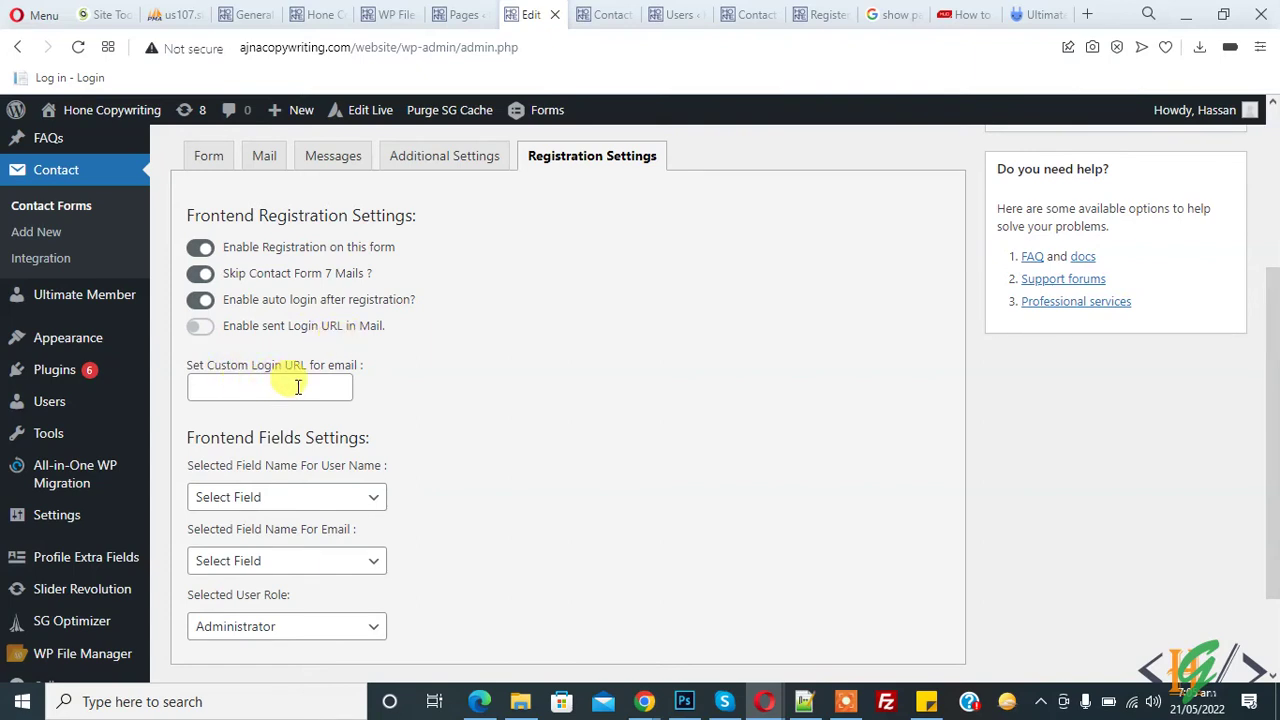
click(203, 327)
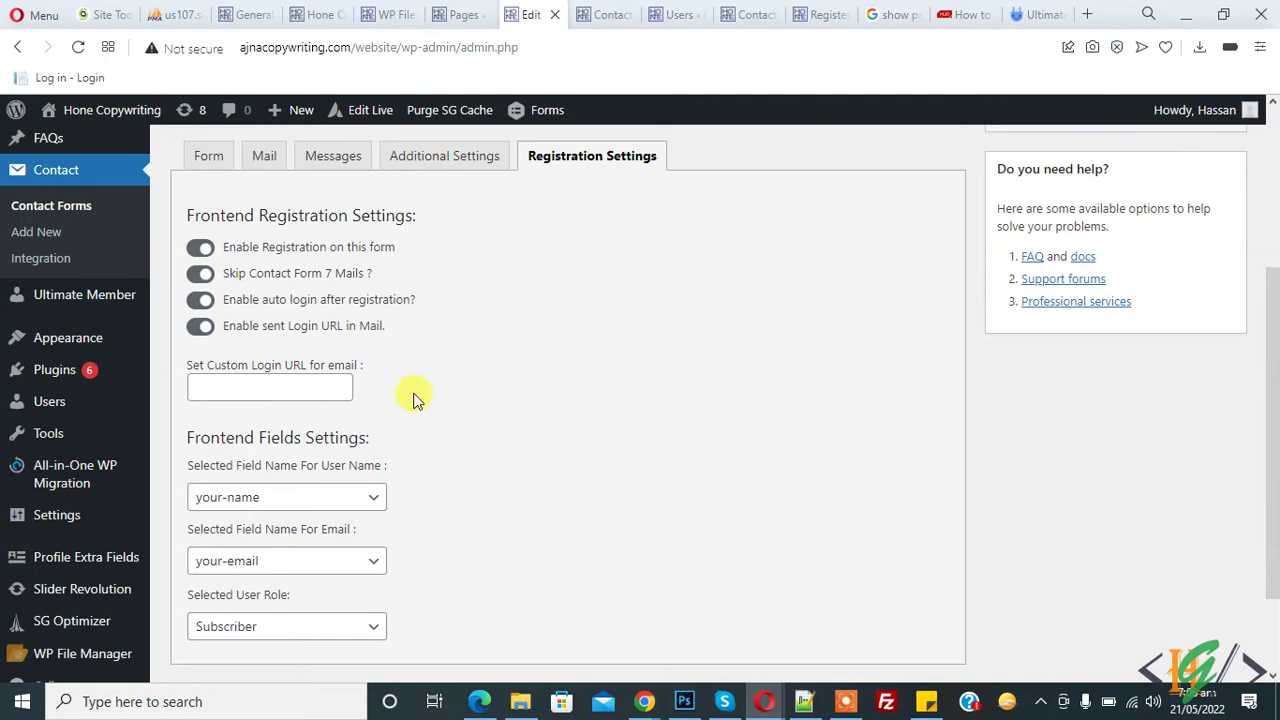
scroll(380, 405, down, 1)
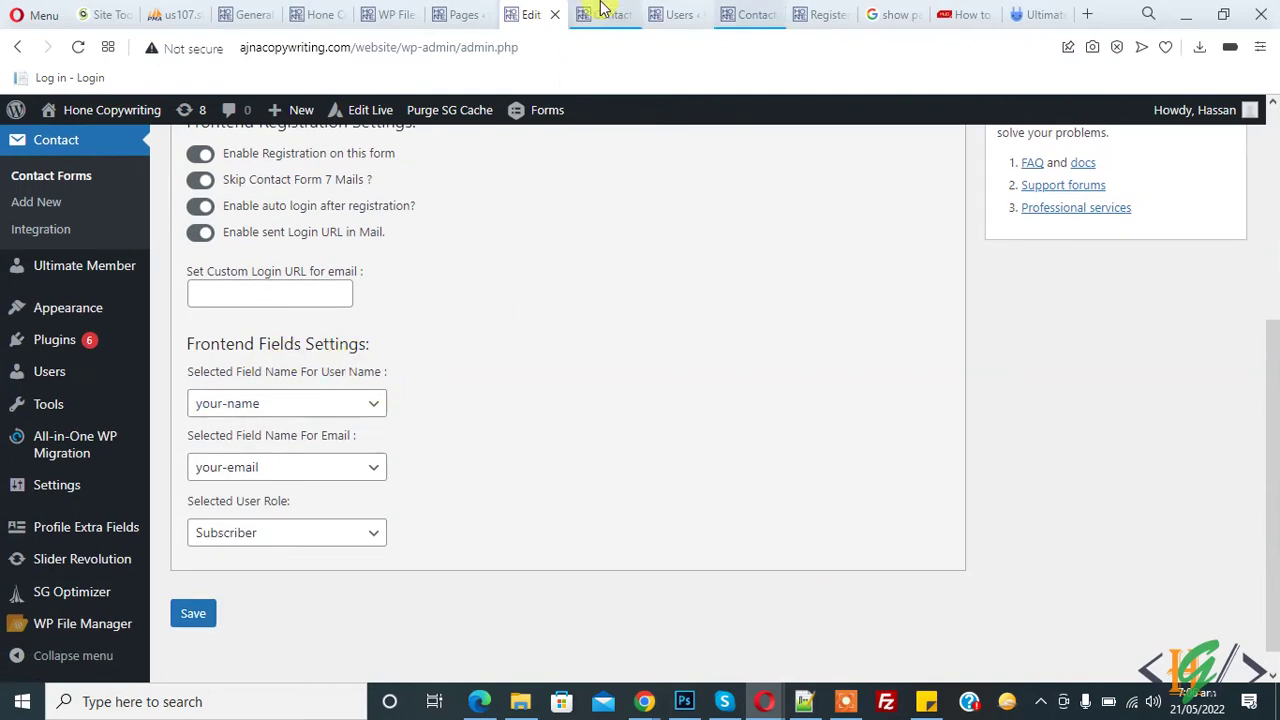
click(602, 14)
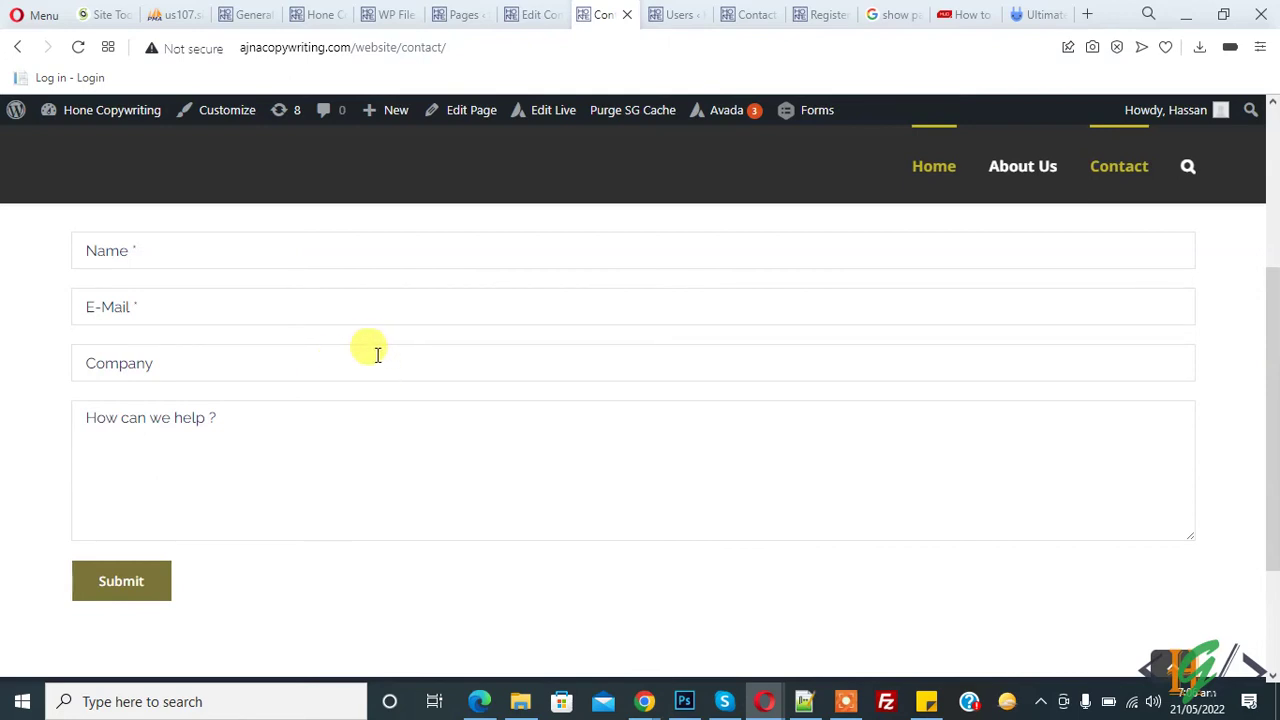
Map User Name to your-name, Email to your-email and User Role to Subscriber, then save
click(528, 13)
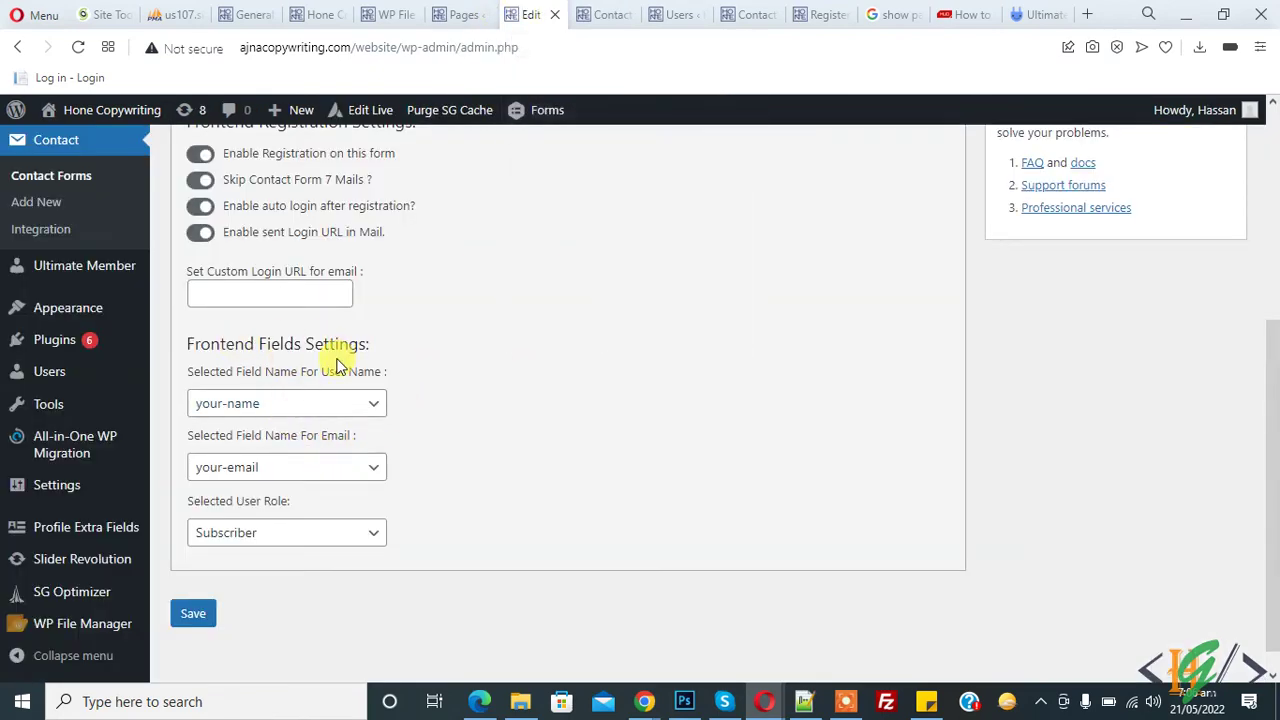
click(333, 398)
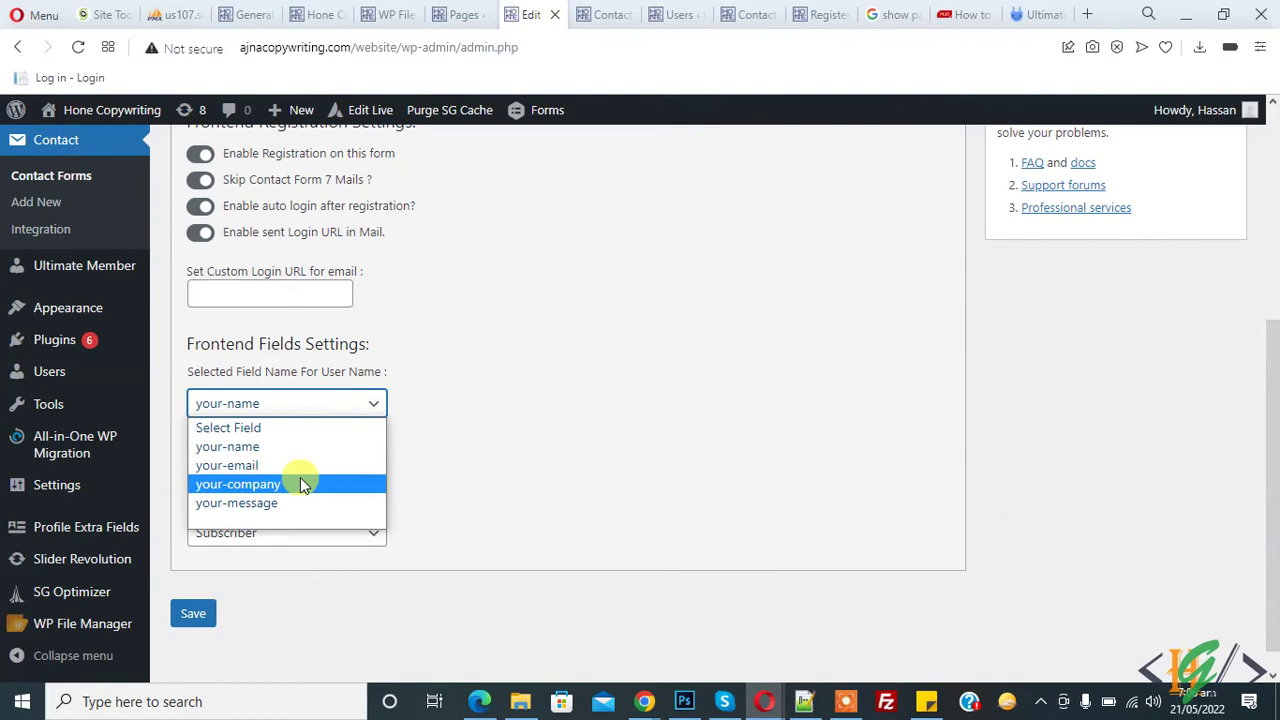
click(293, 455)
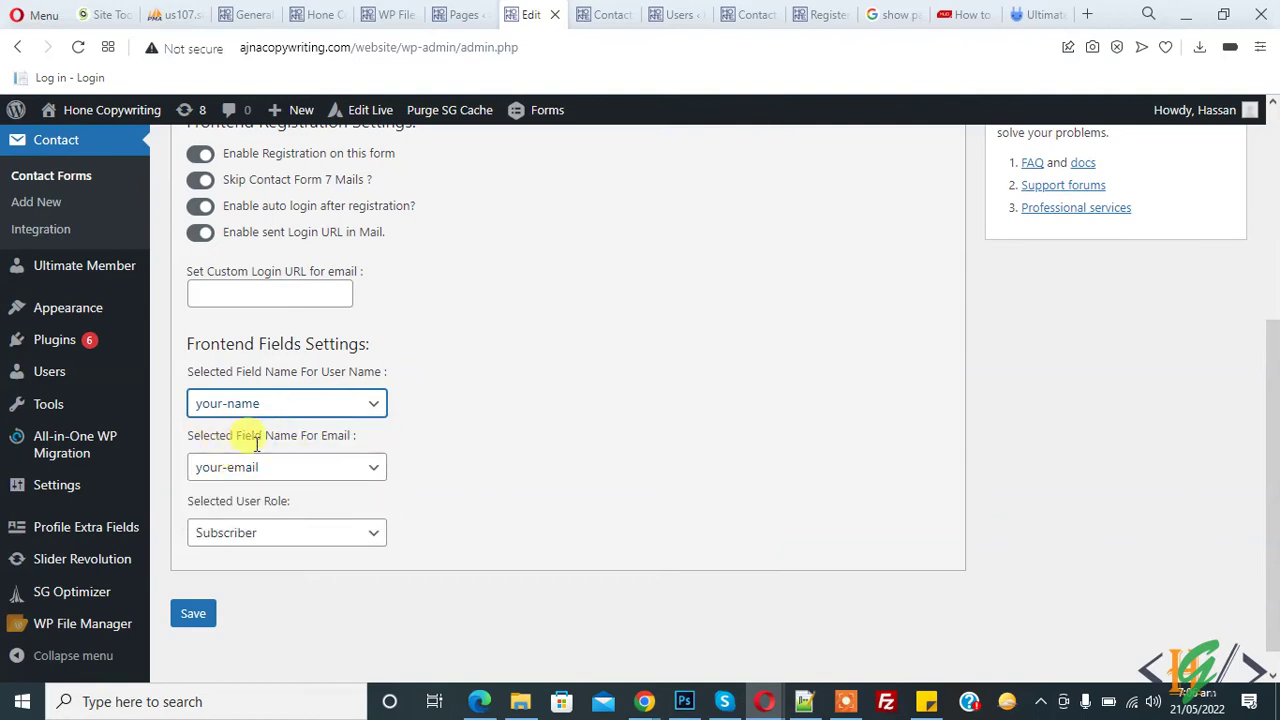
click(312, 472)
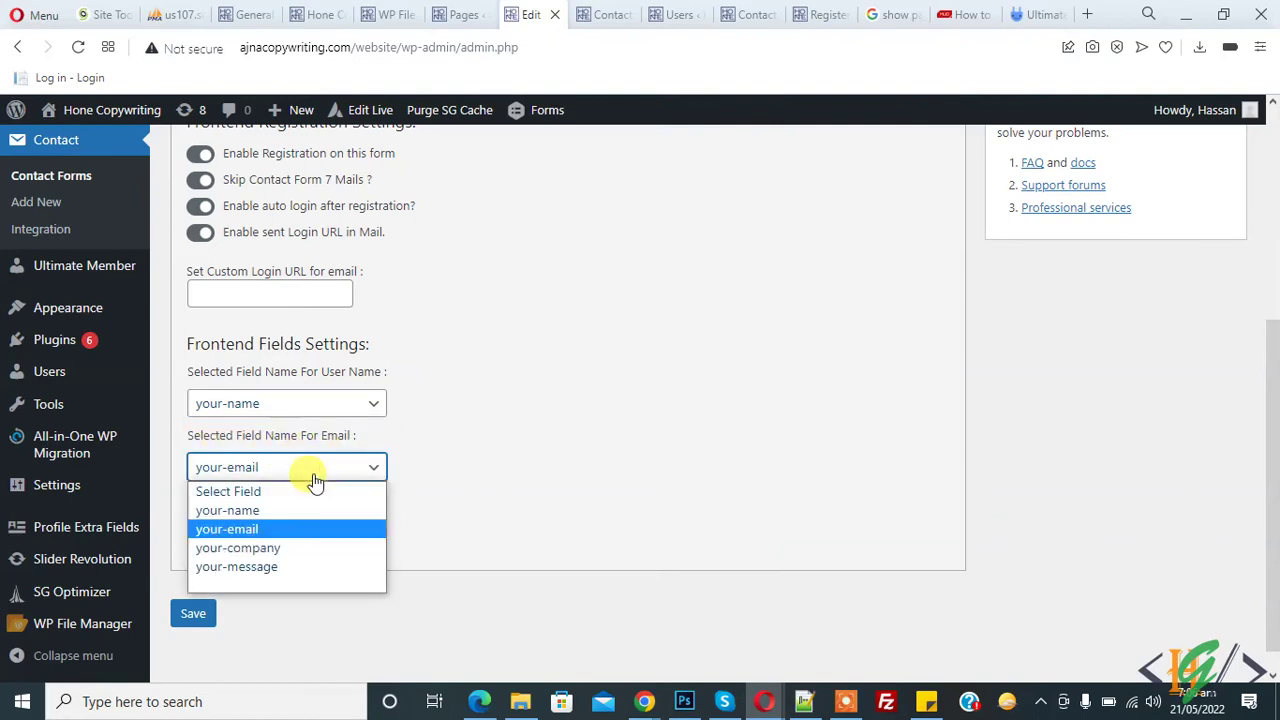
click(271, 528)
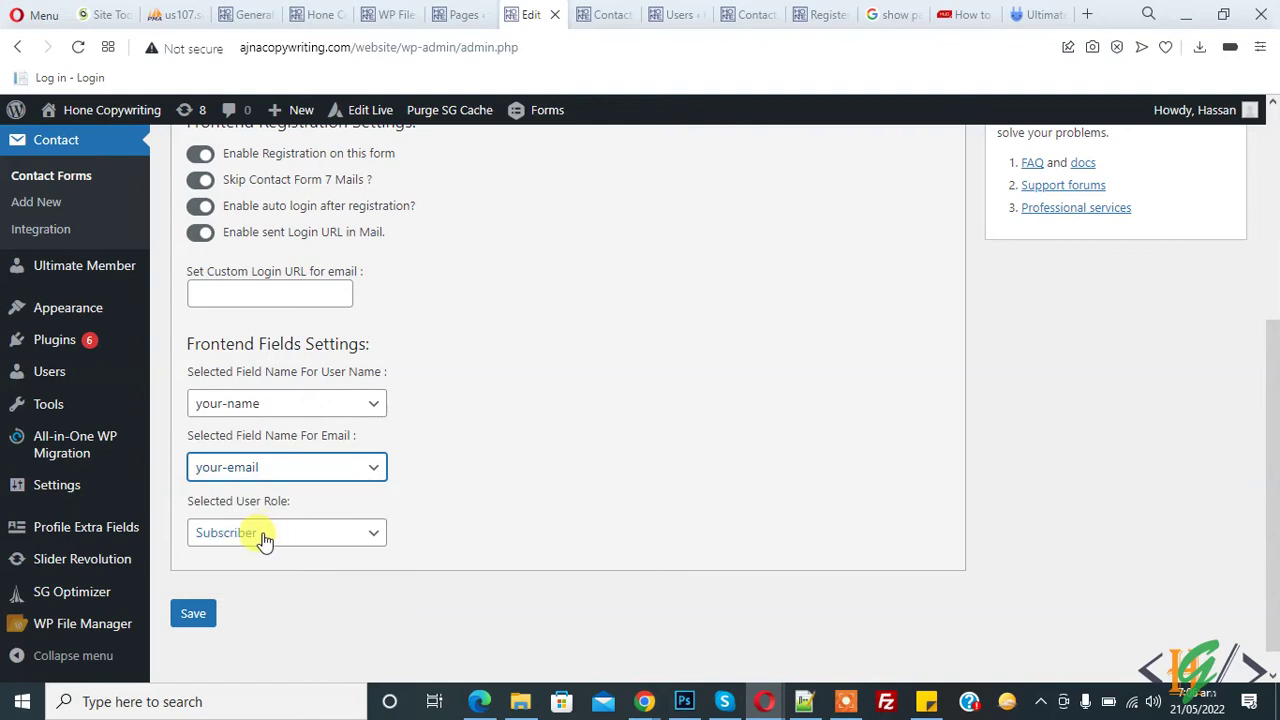
click(265, 540)
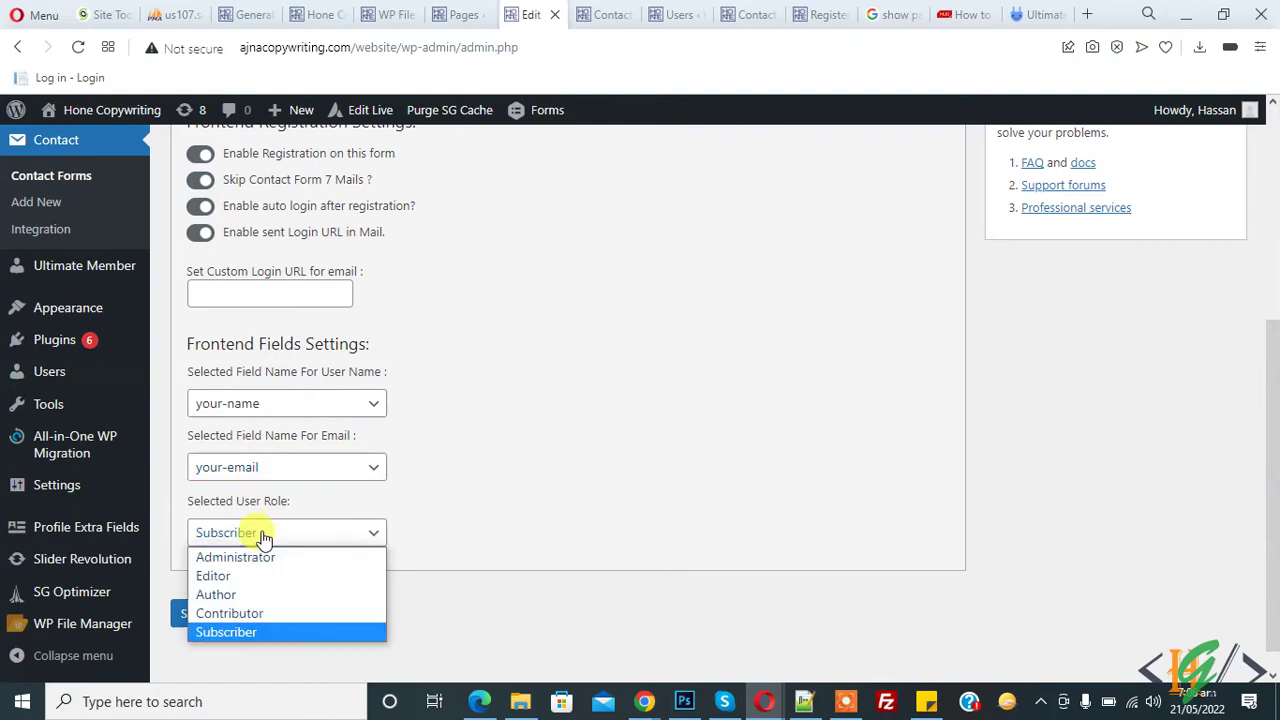
click(265, 636)
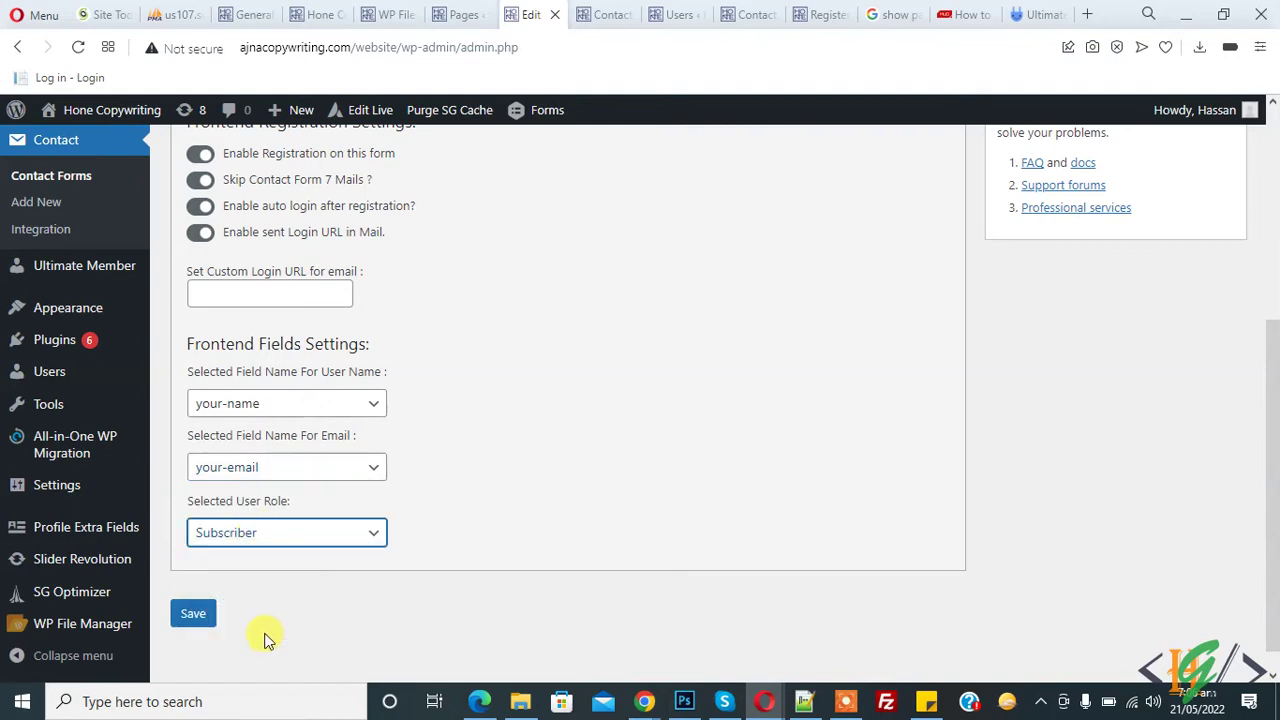
click(191, 612)
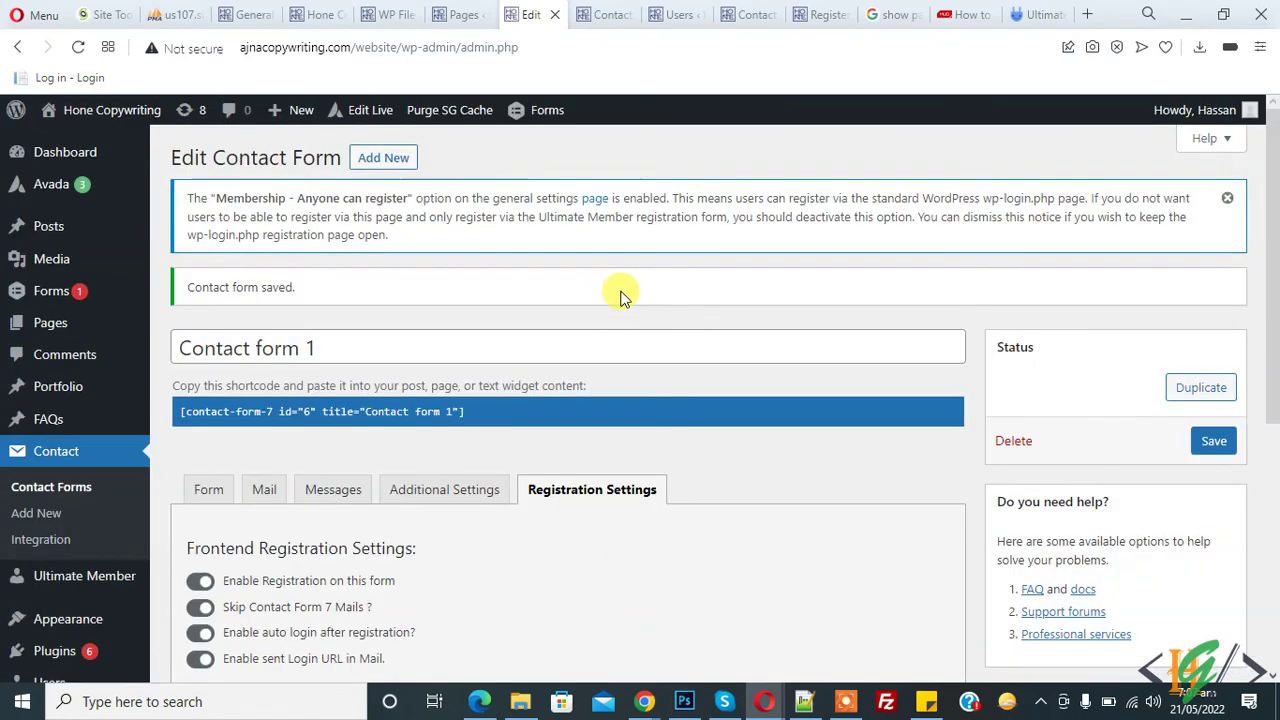
scroll(615, 295, down, 2)
Replace the success message with 'Please Check Your Email to Receive Login Details Thank You.' and save
click(265, 306)
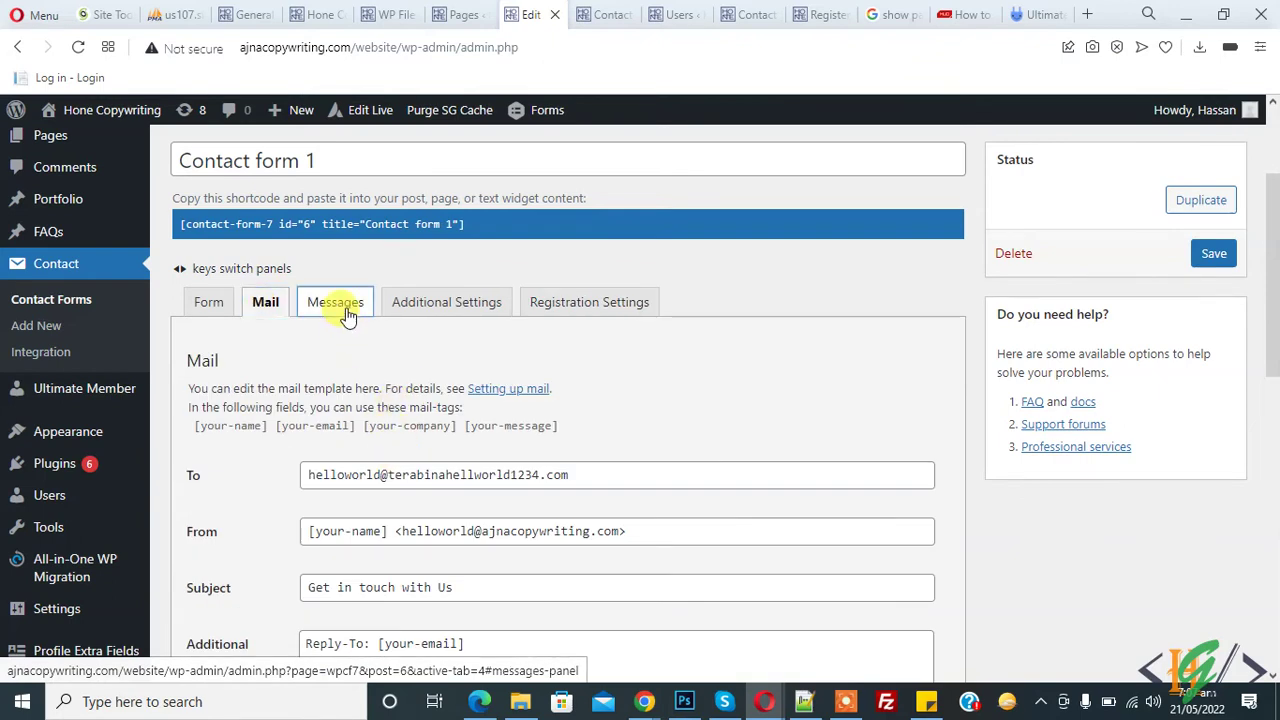
click(345, 312)
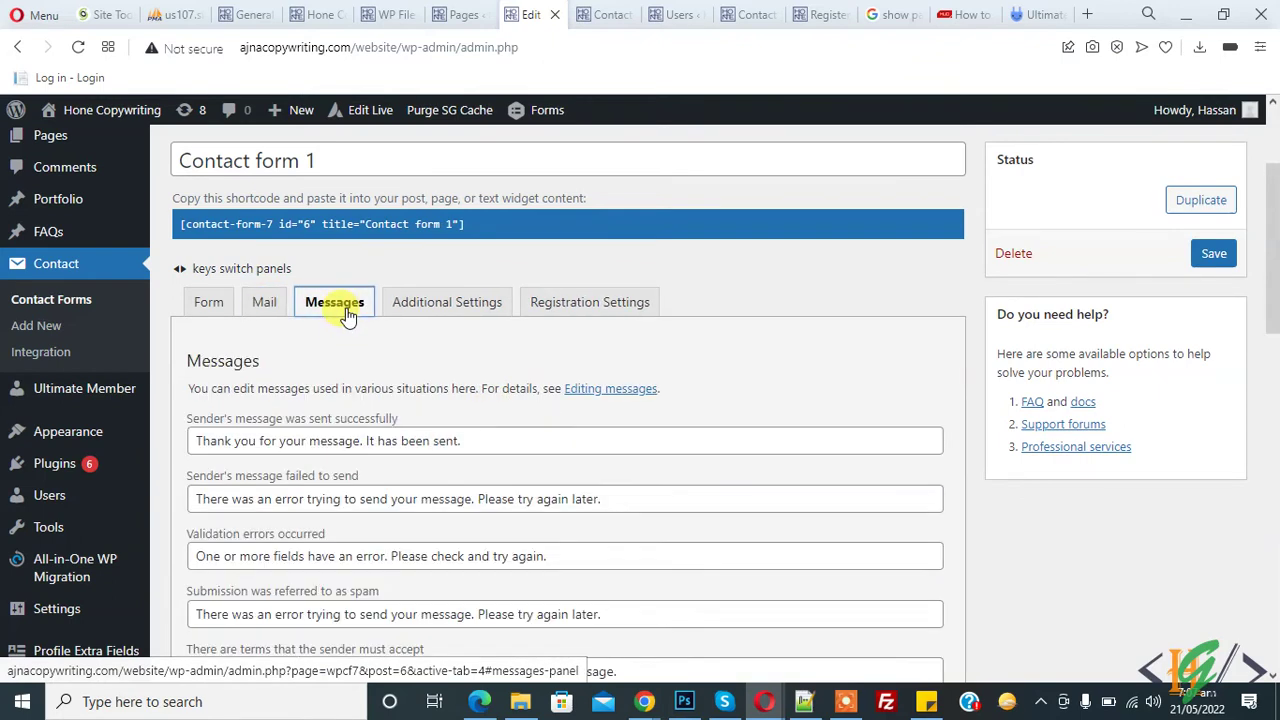
click(455, 431)
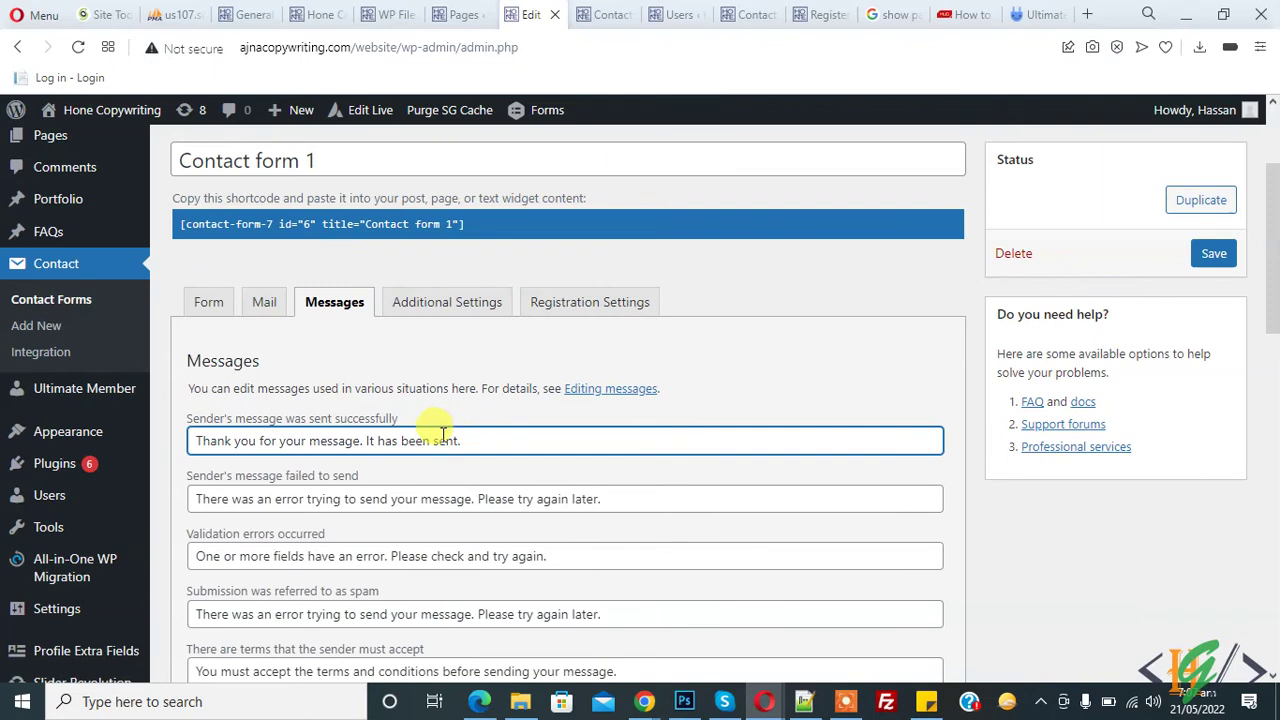
triple_click(443, 431)
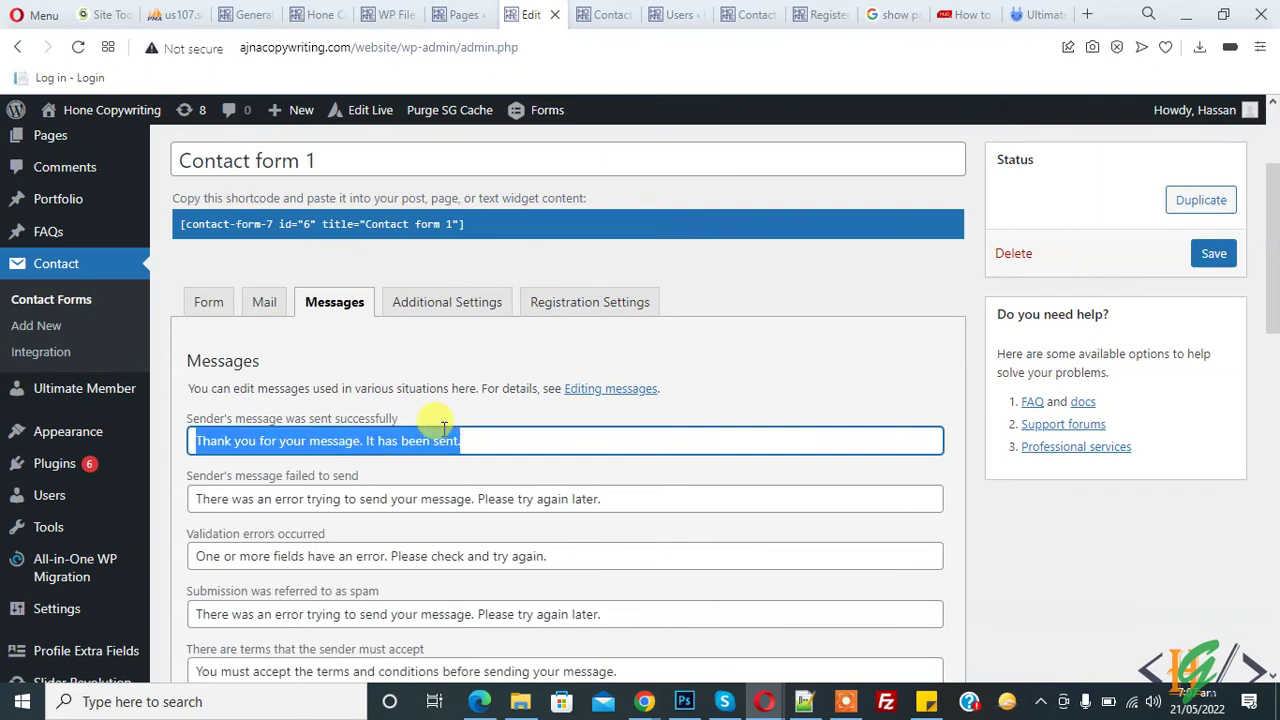
text(Please Check Your Email to Receive Login Details Thank You.)
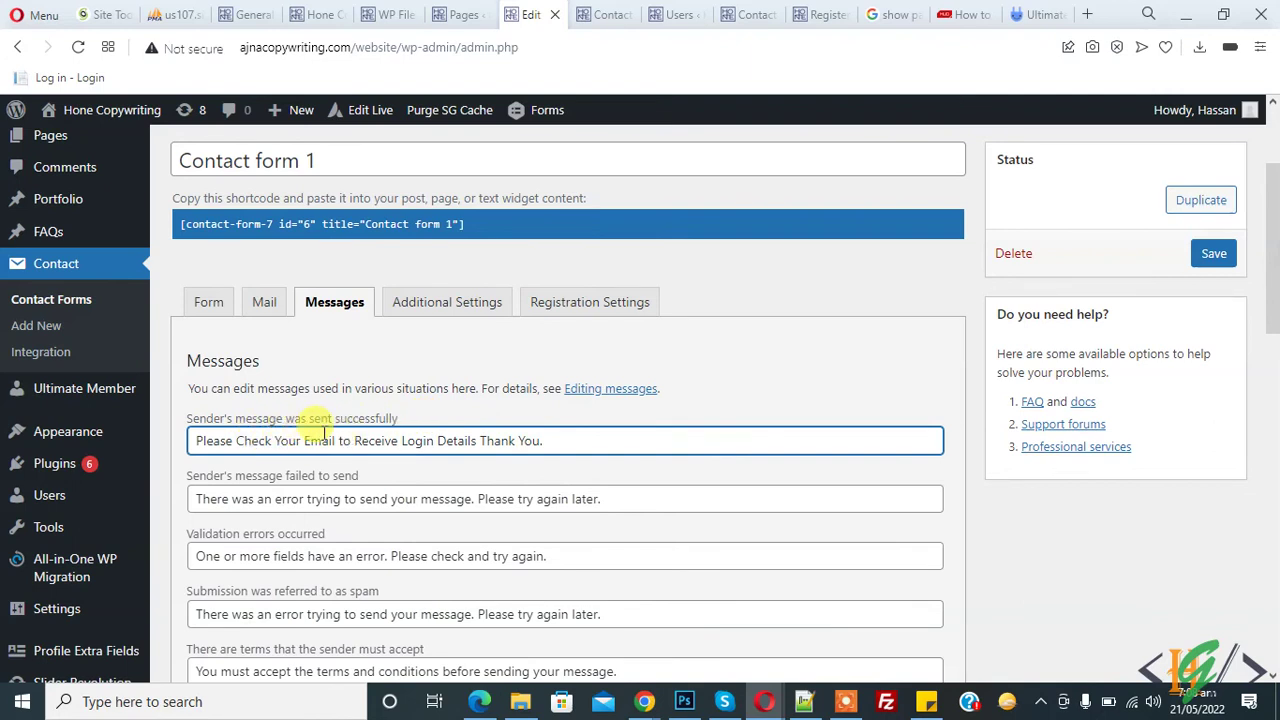
click(1233, 256)
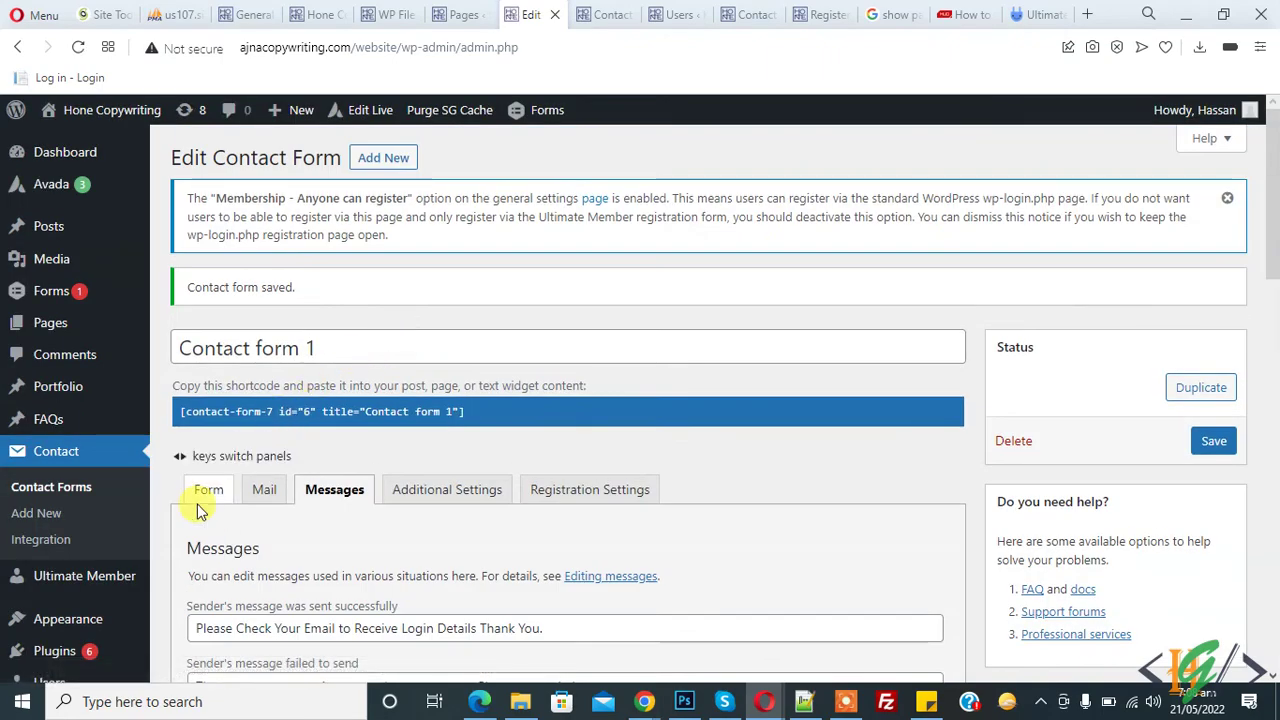
Submit the filled test form on the live Contact page and check the template's Submit button
click(208, 490)
scroll(314, 449, down, 3)
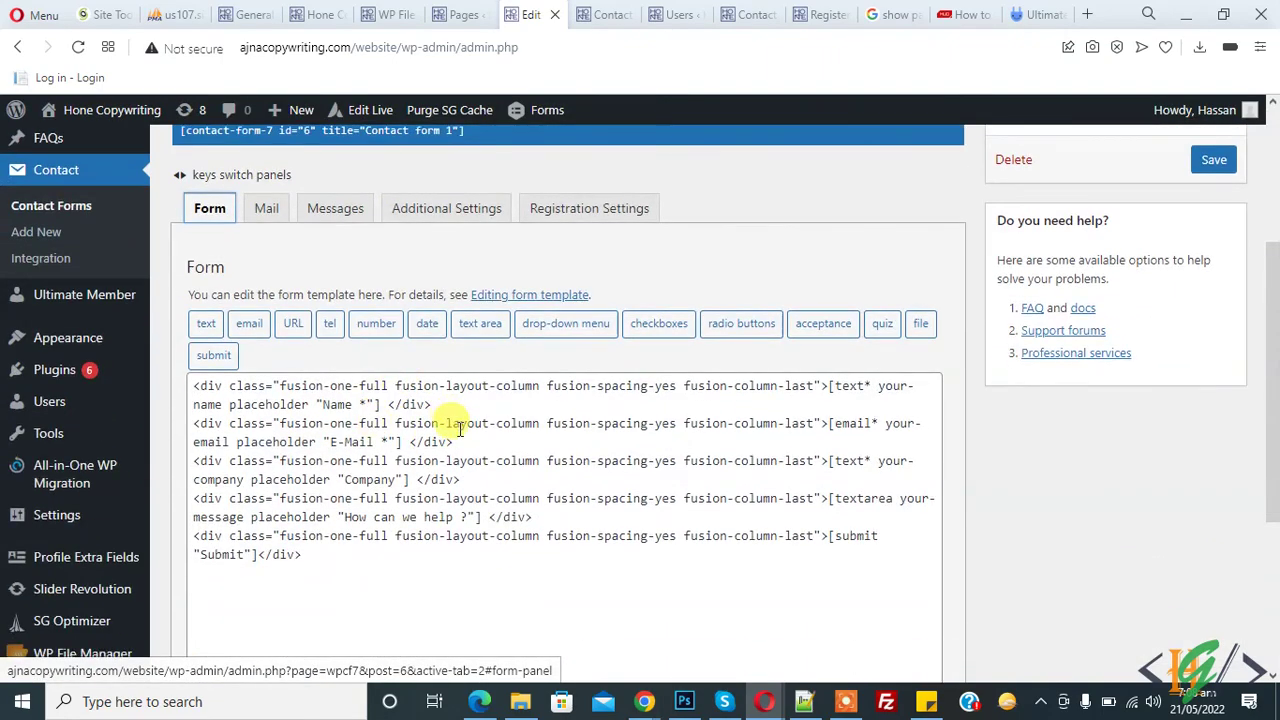
click(600, 14)
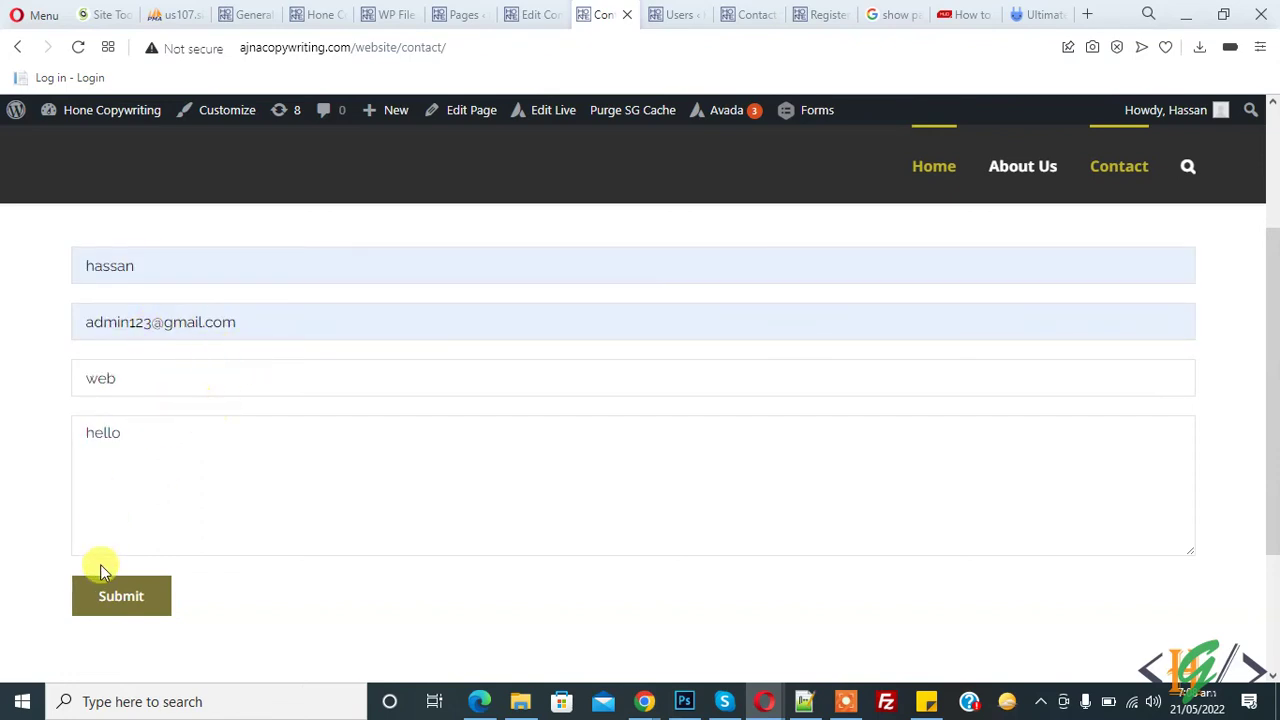
click(118, 597)
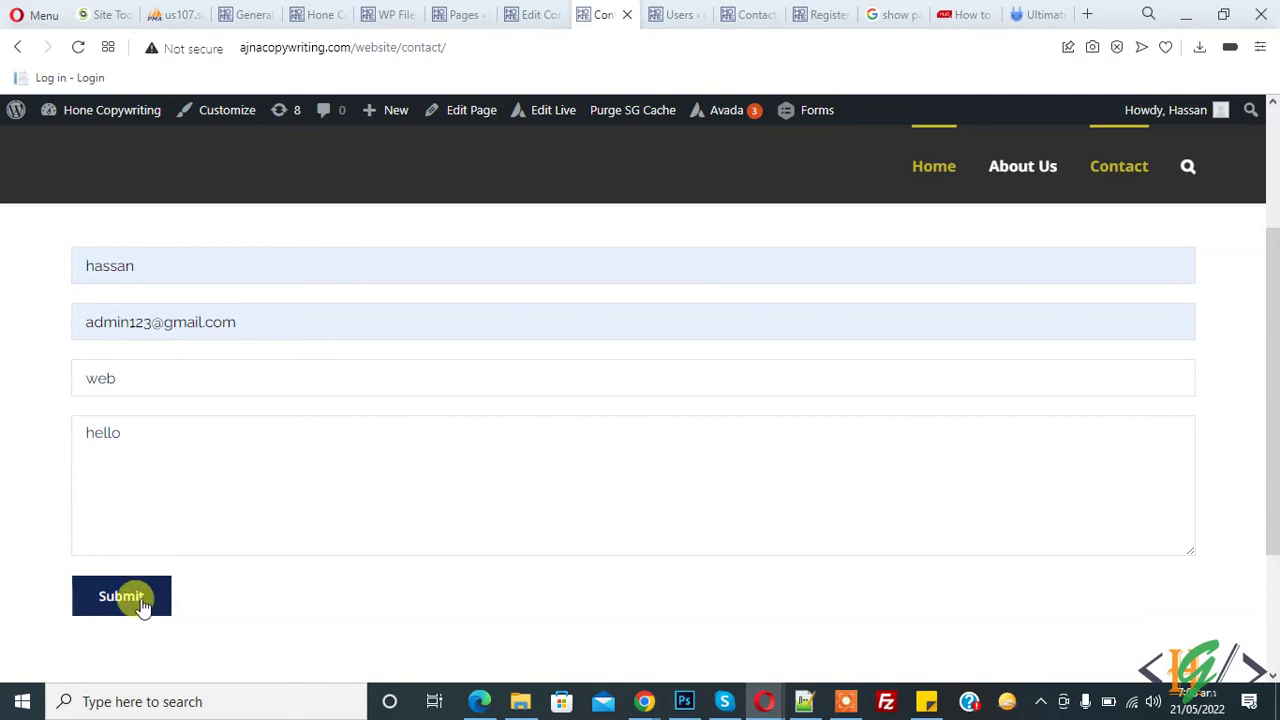
click(538, 14)
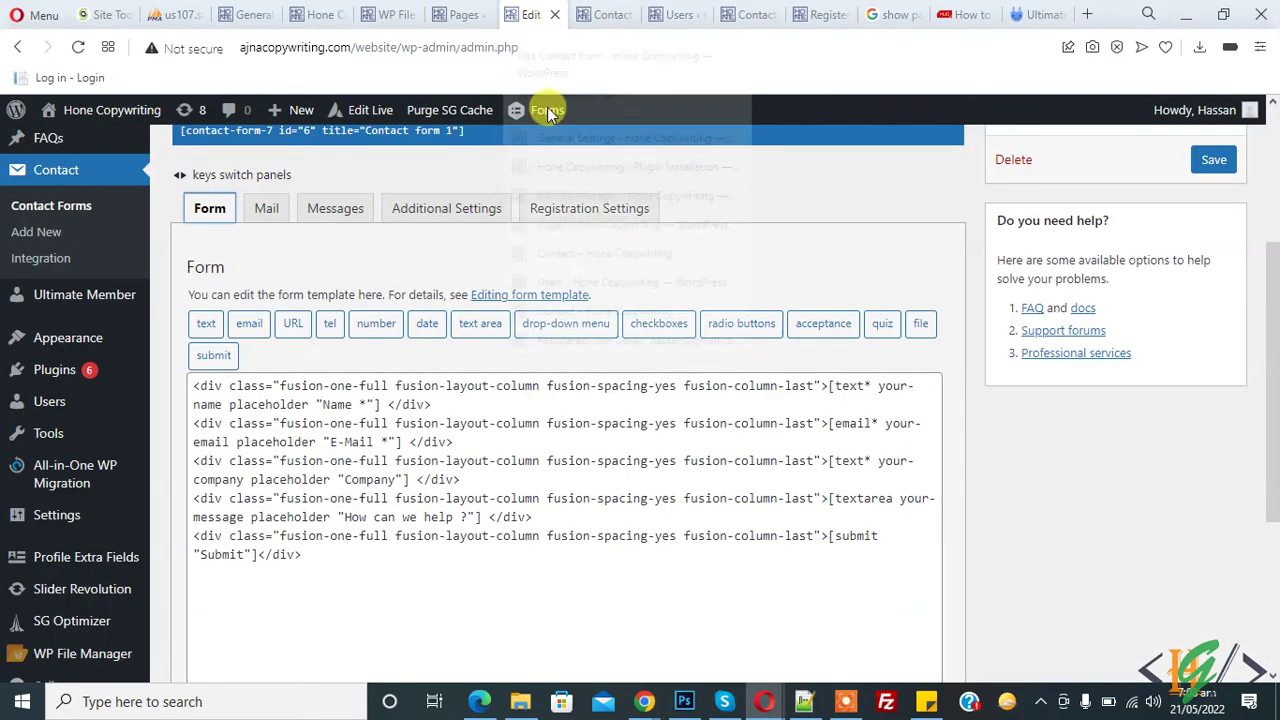
double_click(222, 554)
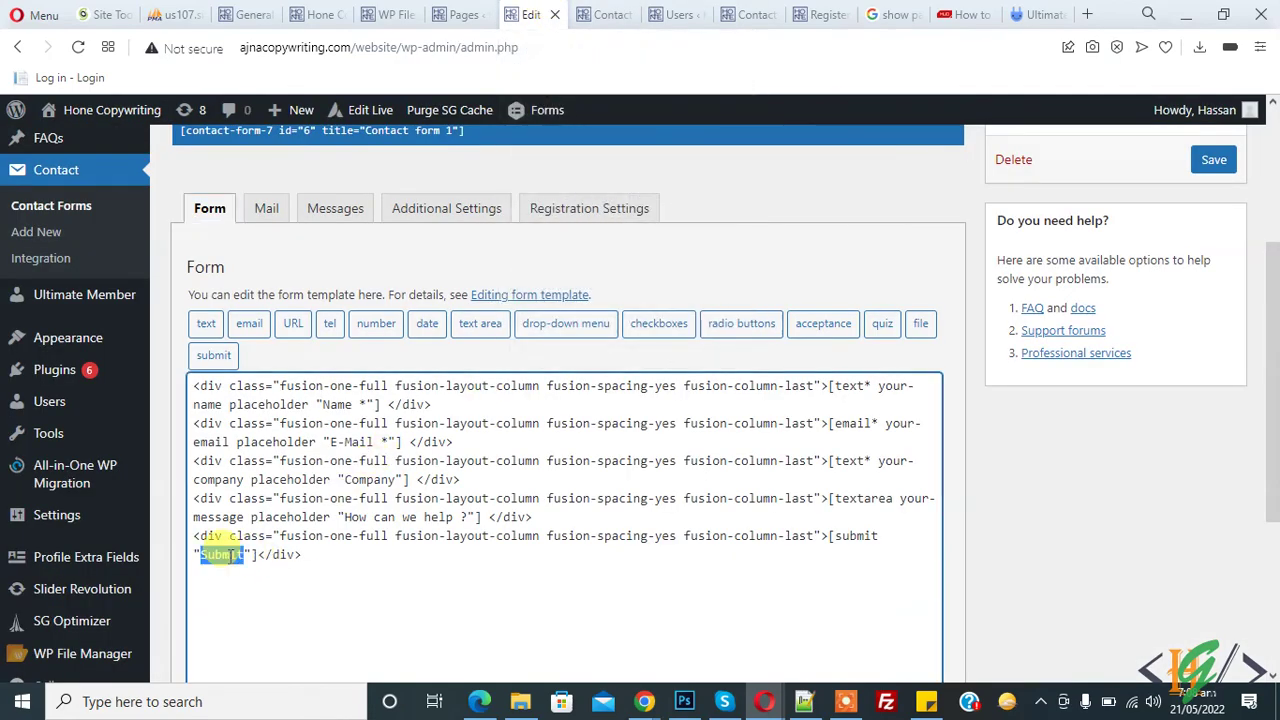
click(600, 14)
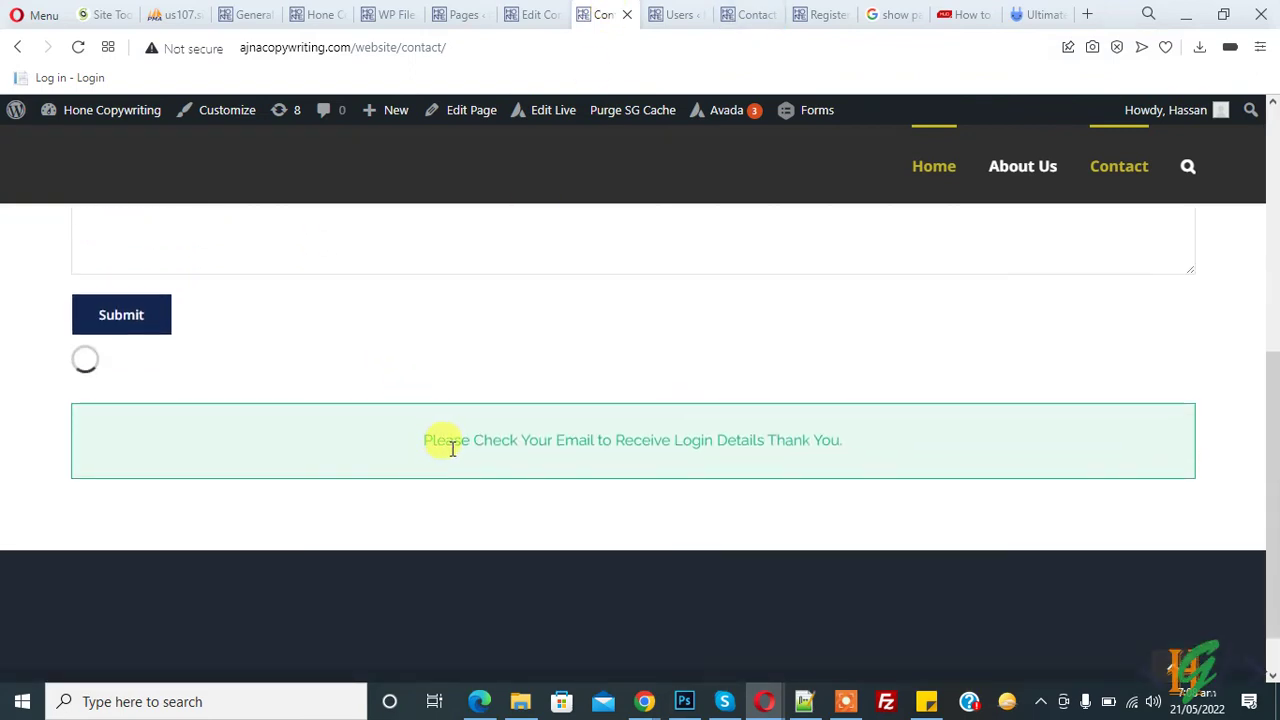
Highlight the confirmation message, then switch to the Gmail window showing the login-details emails
drag(452, 449, 713, 446)
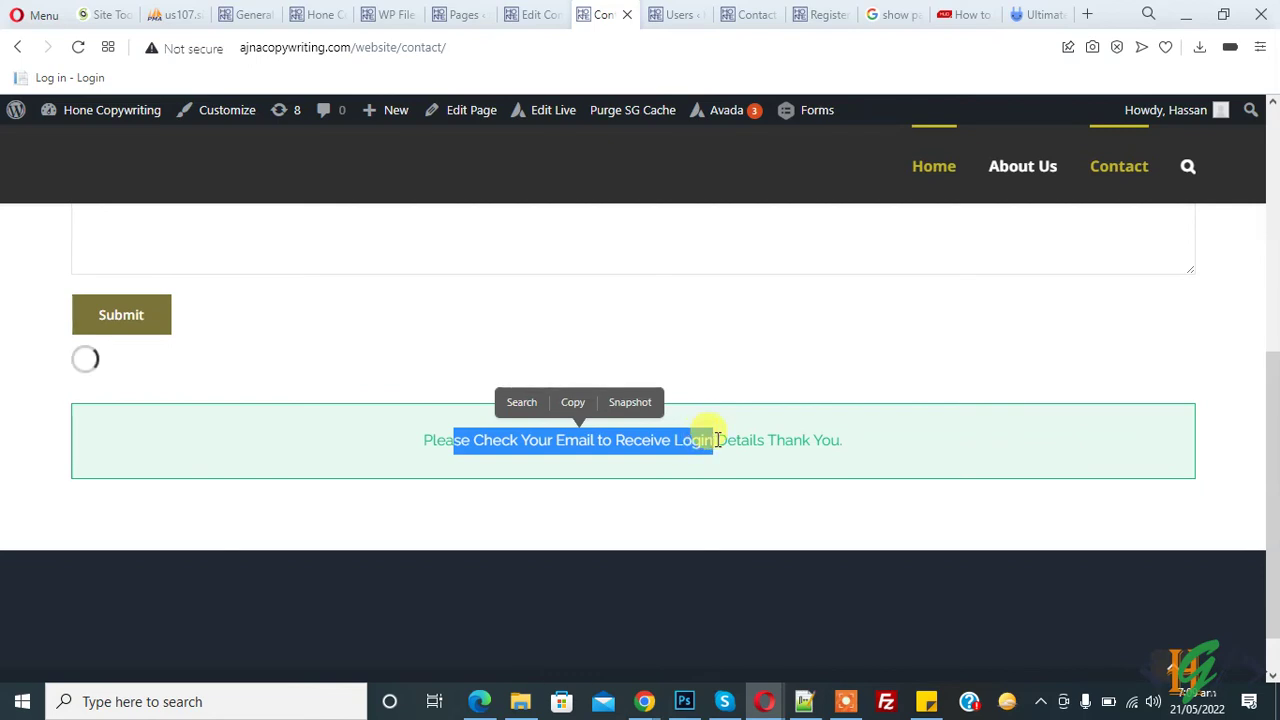
key(alt+Tab)
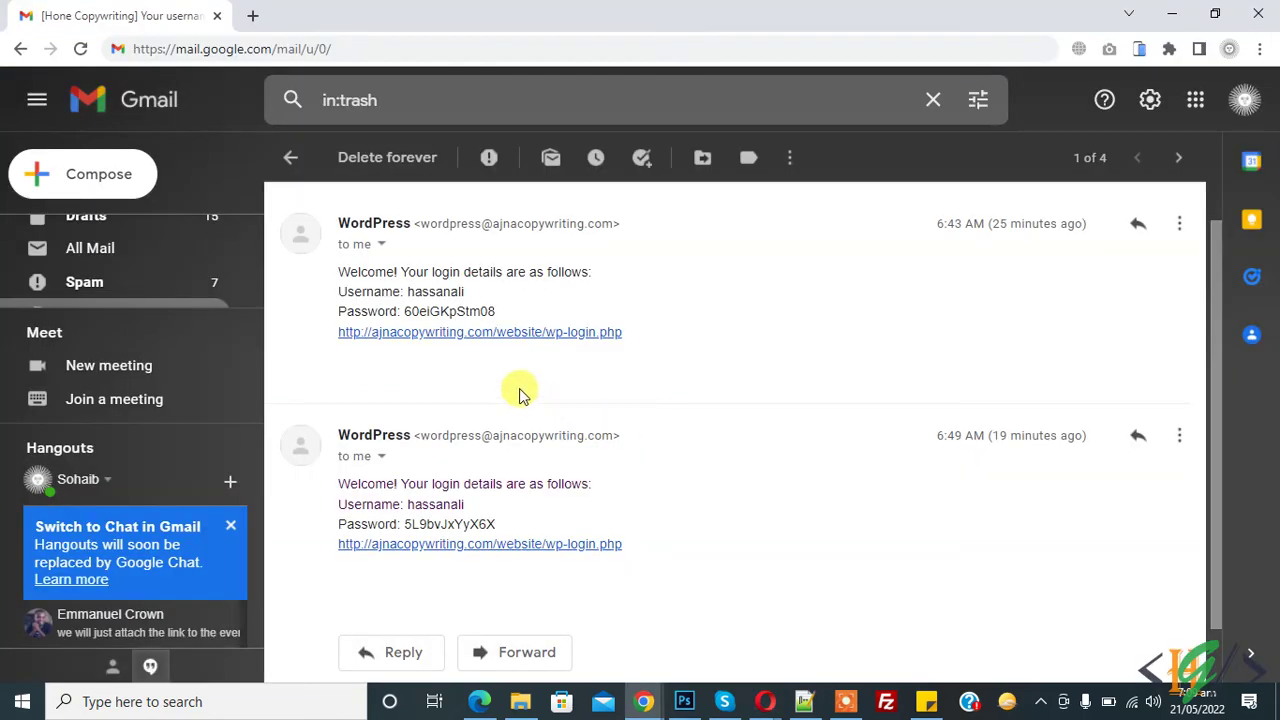
mouse_move(345, 487)
mouse_down()
mouse_move(523, 503)
mouse_move(565, 489)
mouse_up()
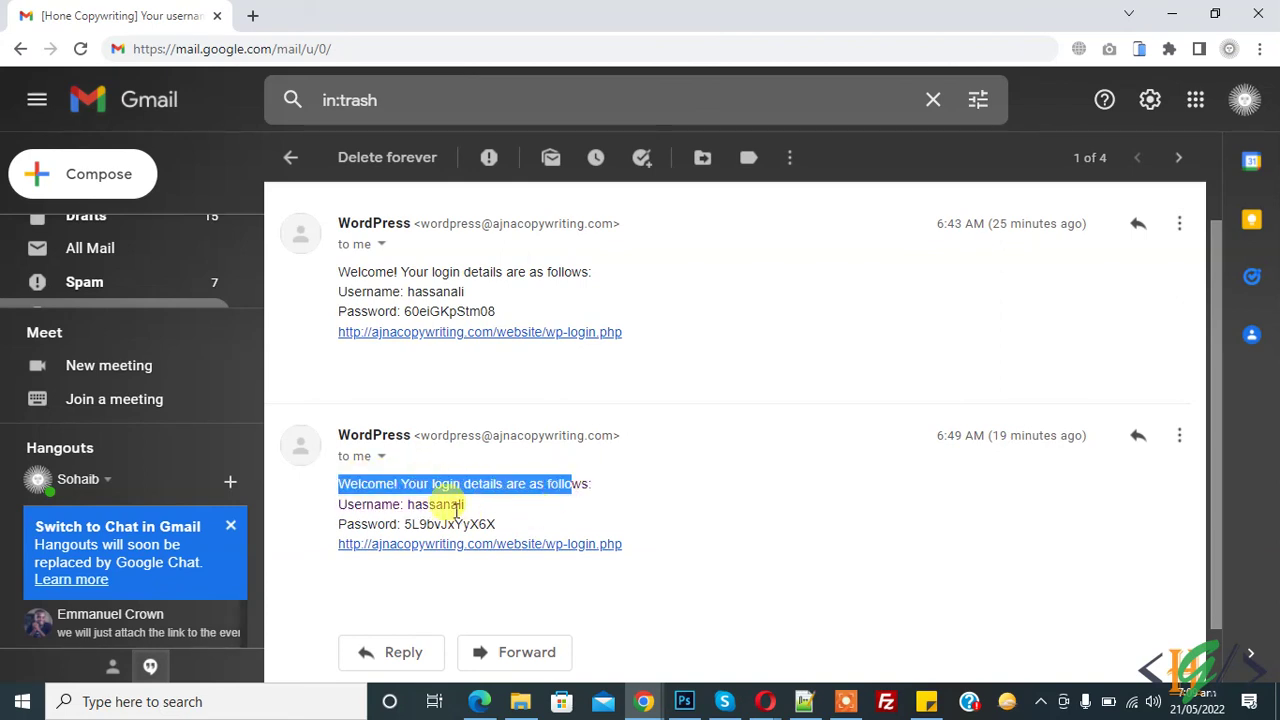
click(438, 500)
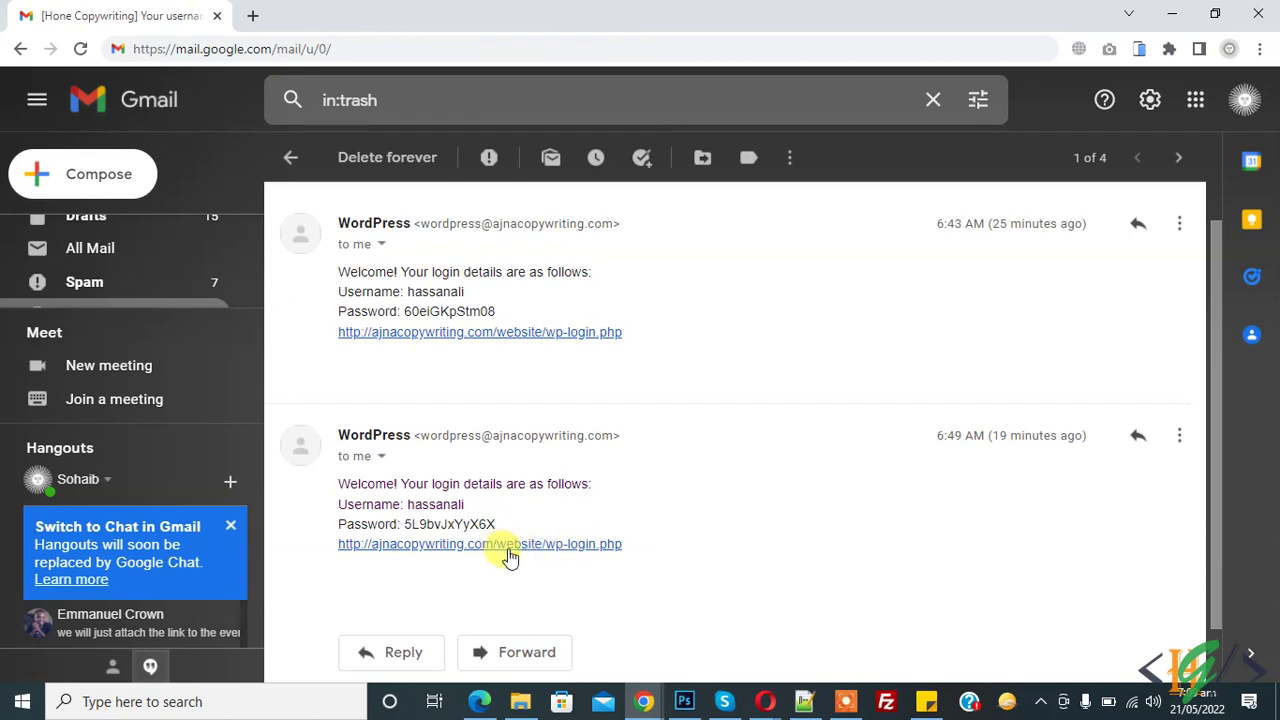